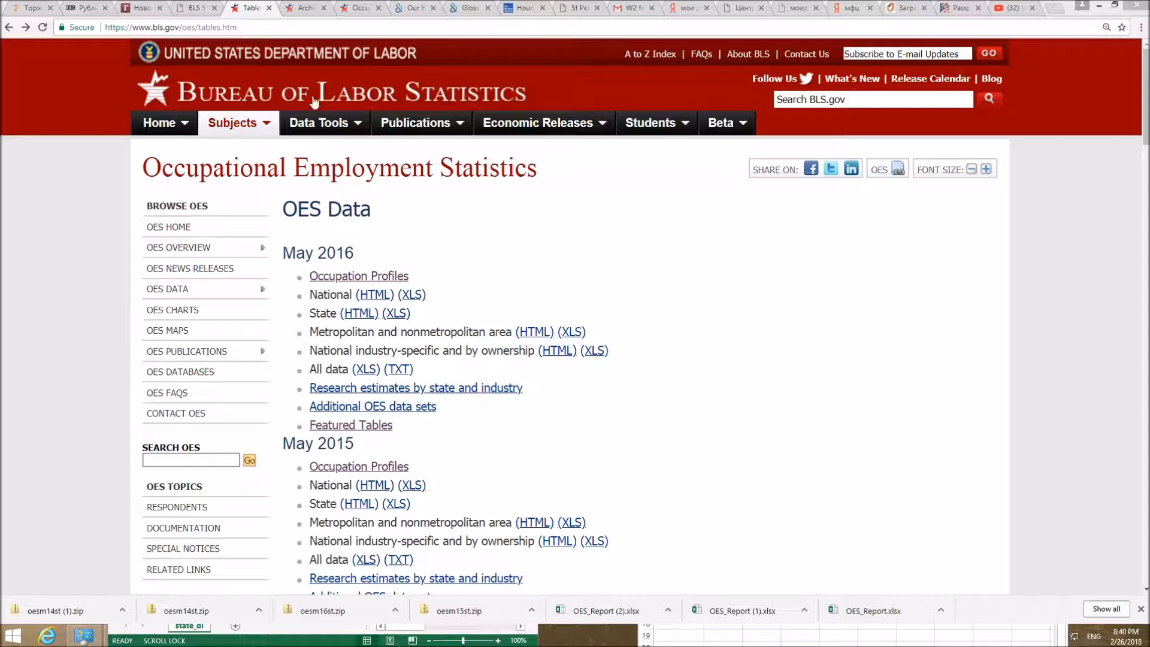
Open the May 2016 Occupation Profiles from the BLS Occupational Employment Statistics data page
{"action": "left_click", "coordinate": [330, 23]}
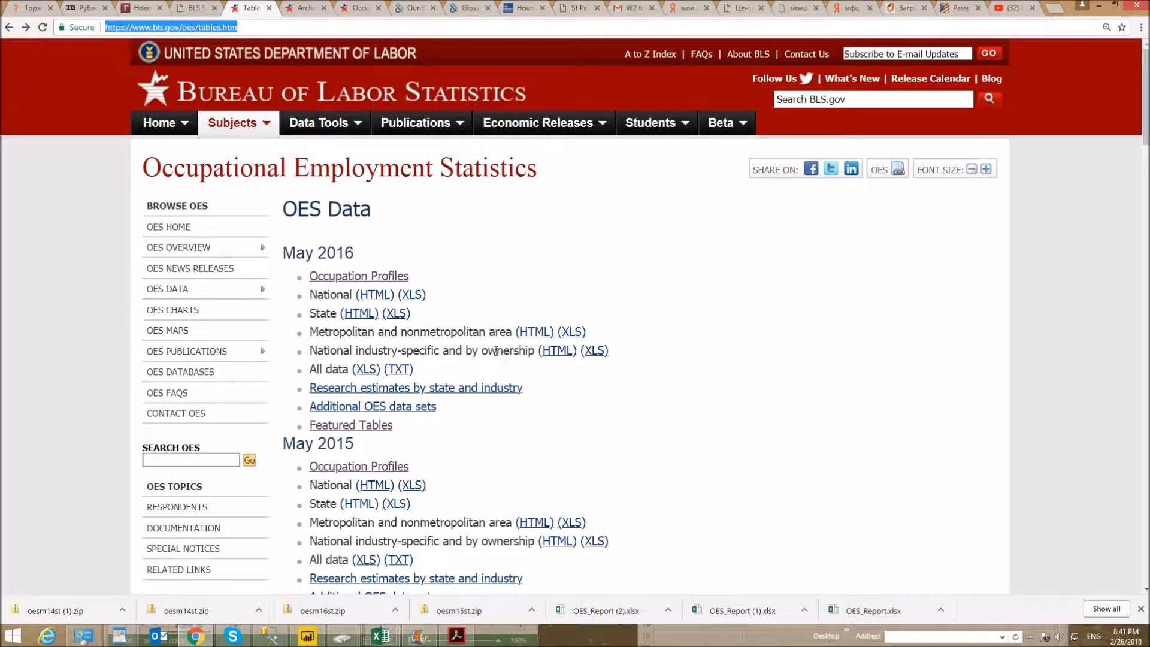
{"action": "mouse_move", "coordinate": [1146, 81]}
{"action": "left_mouse_down"}
{"action": "mouse_move", "coordinate": [1145, 150]}
{"action": "mouse_move", "coordinate": [1146, 98]}
{"action": "left_mouse_up"}
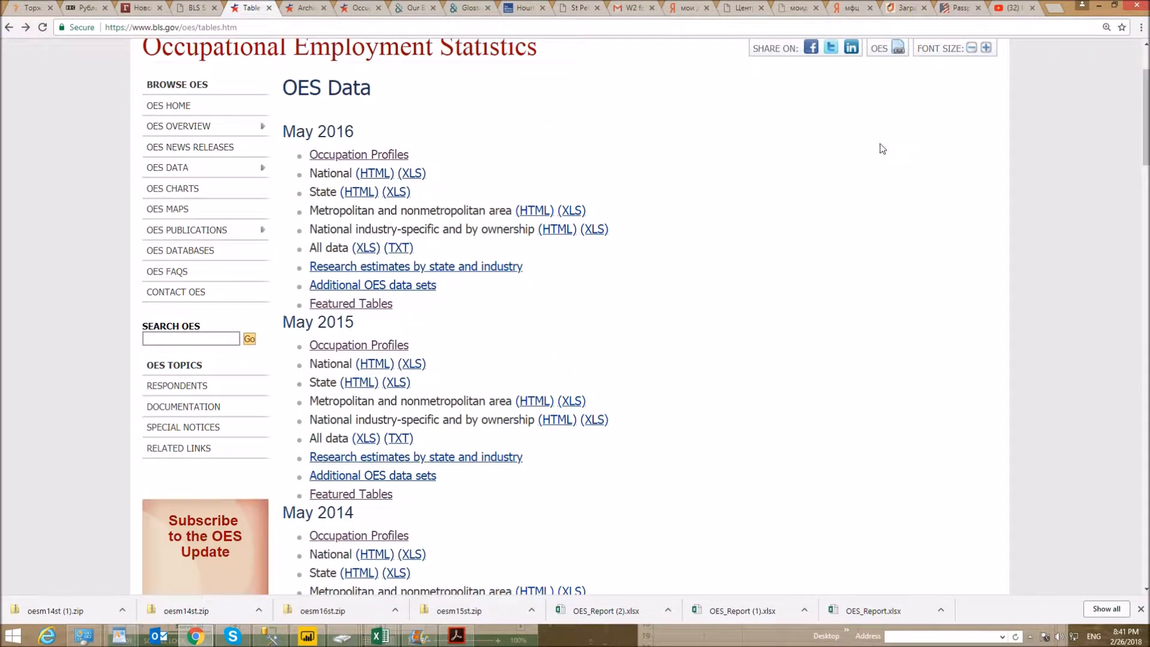
{"action": "left_click", "coordinate": [372, 155]}
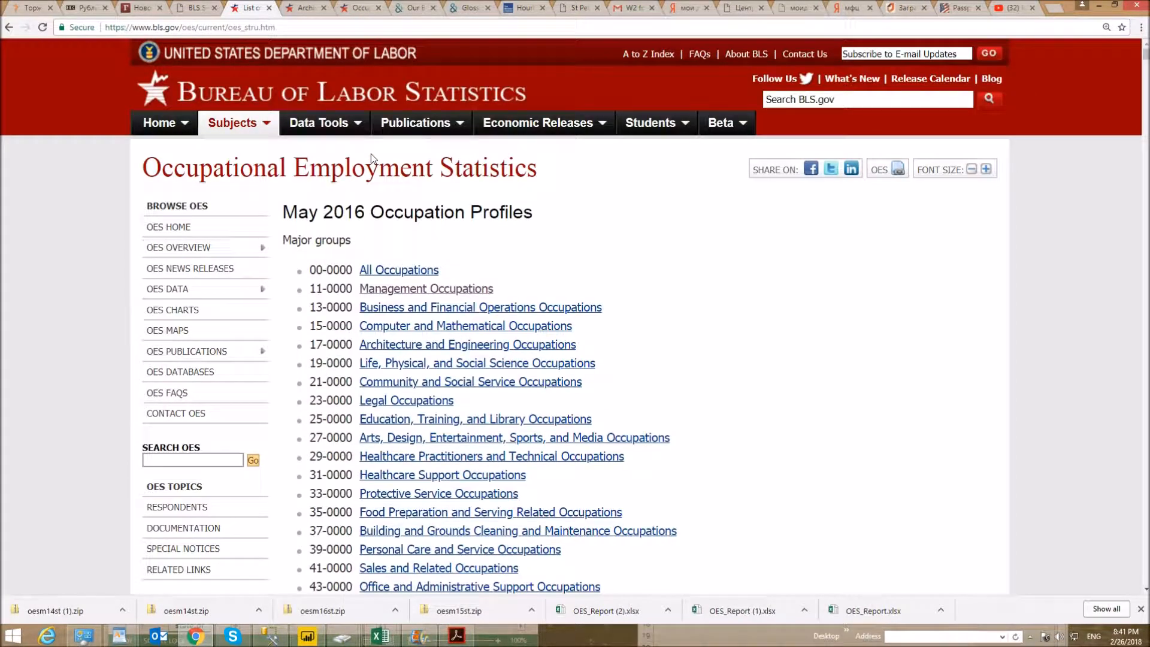
Open the Management Occupations profile, find the highest-employment metropolitan areas table and follow the New York-Jersey City-White Plains link
{"action": "left_click", "coordinate": [426, 289]}
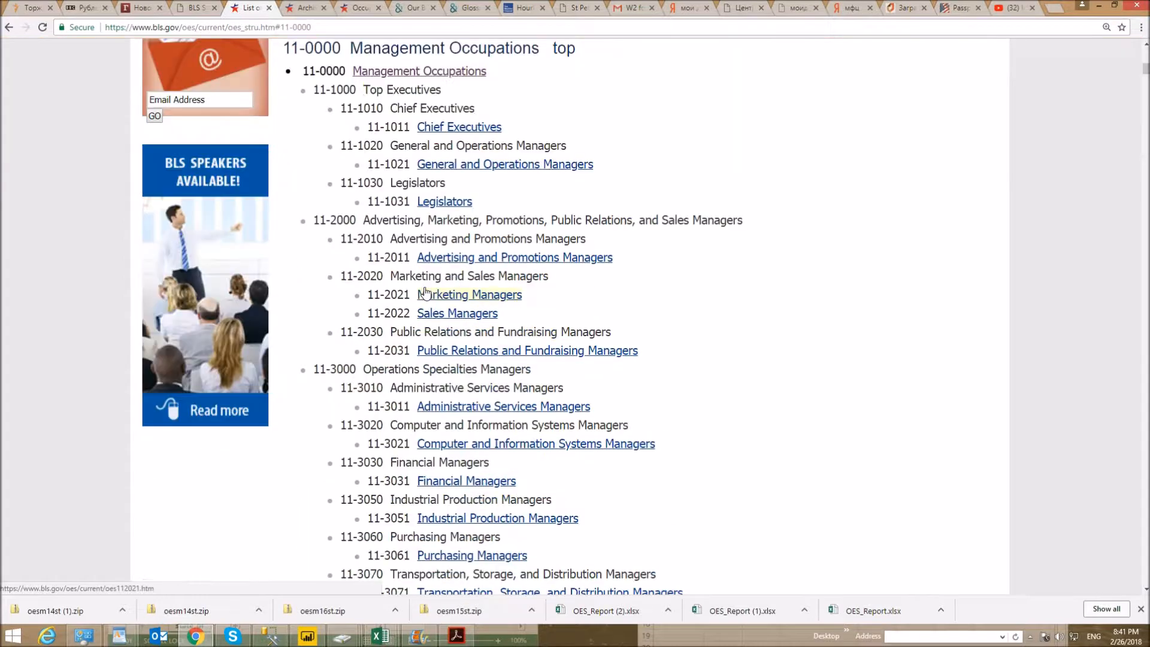
{"action": "left_click", "coordinate": [439, 73]}
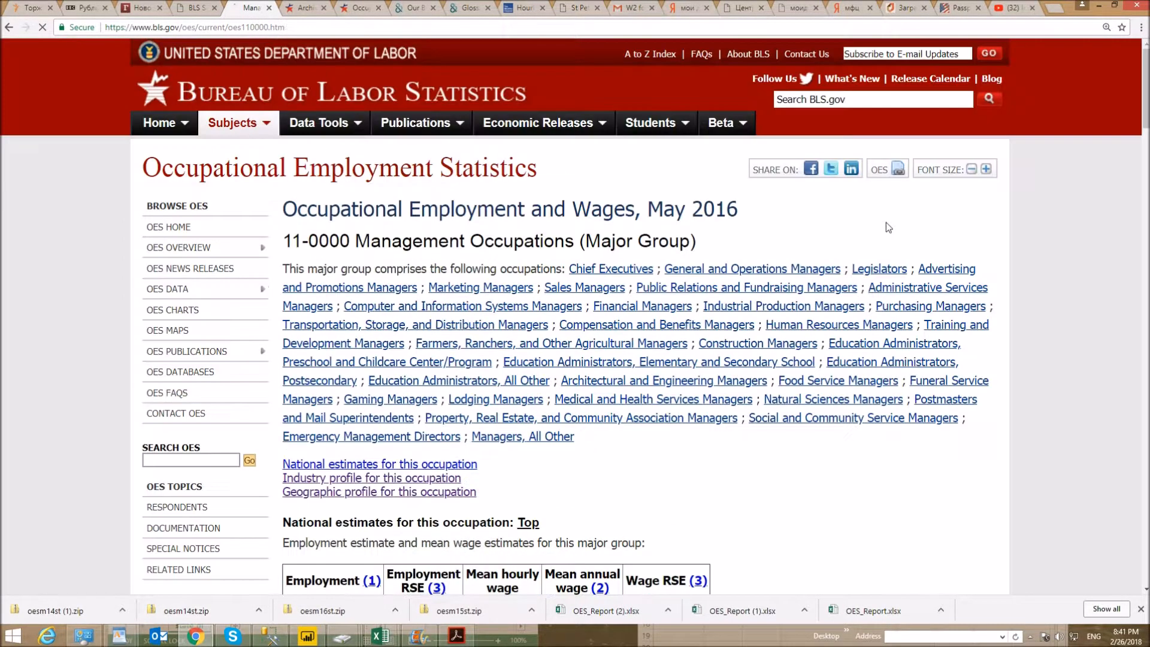
{"action": "left_click_drag", "start_coordinate": [1146, 76], "coordinate": [1108, 336]}
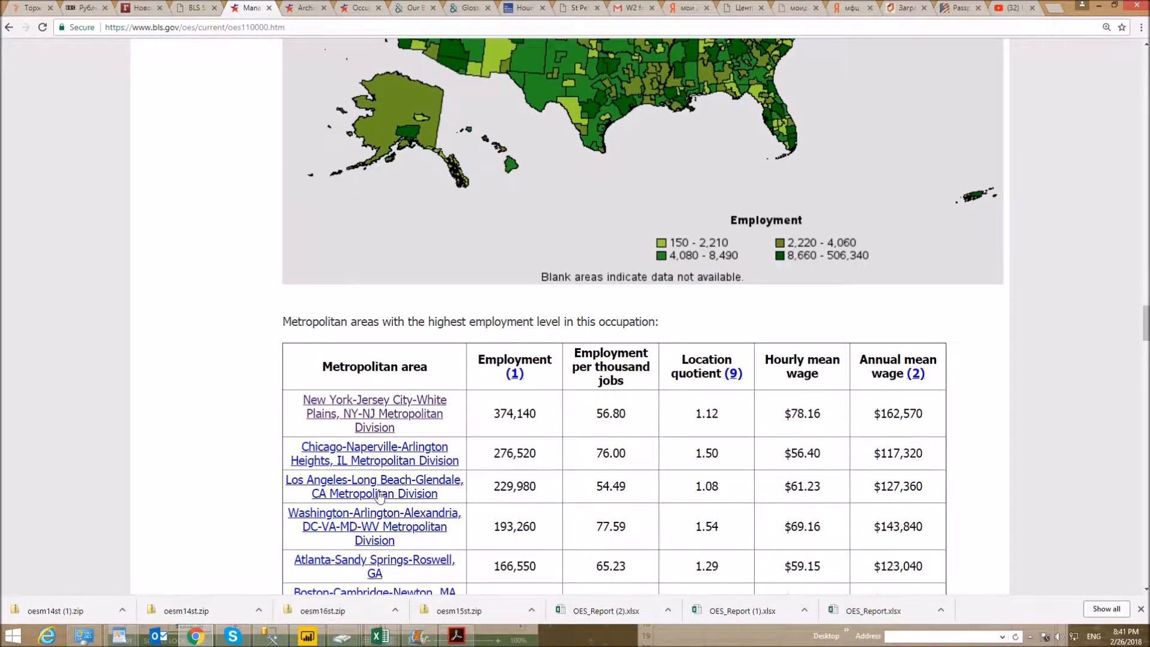
{"action": "left_click", "coordinate": [391, 406]}
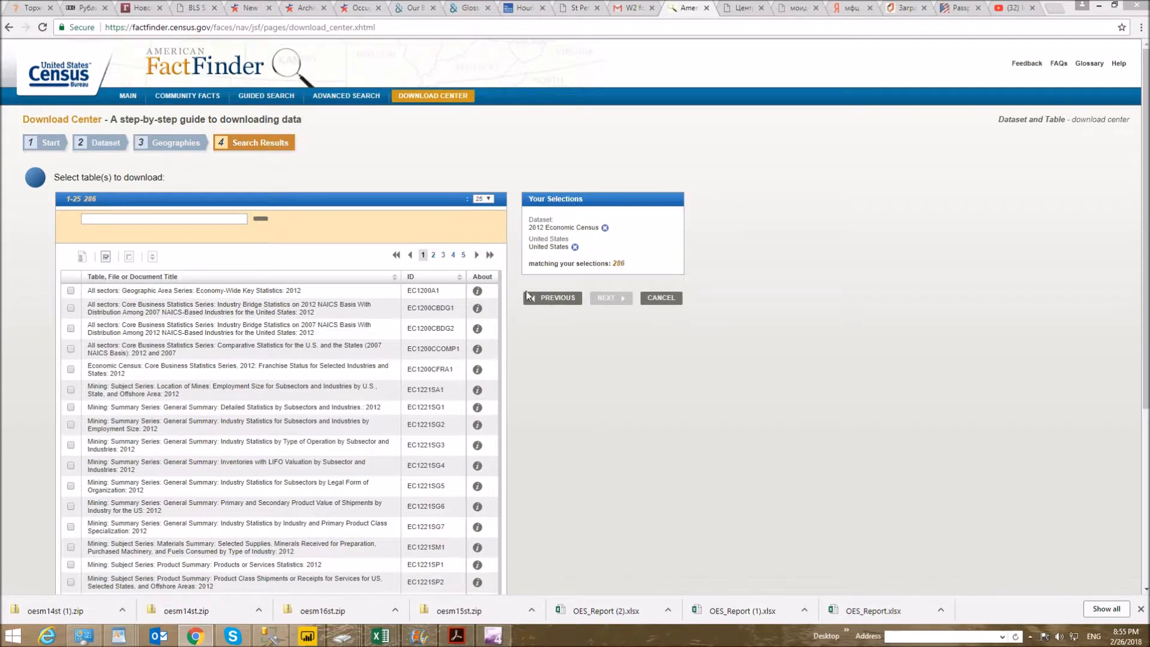
Look through the 2012 Economic Census tables offered in the American FactFinder Download Center
{"action": "scroll", "coordinate": [1117, 378], "scroll_direction": "down", "scroll_amount": 4}
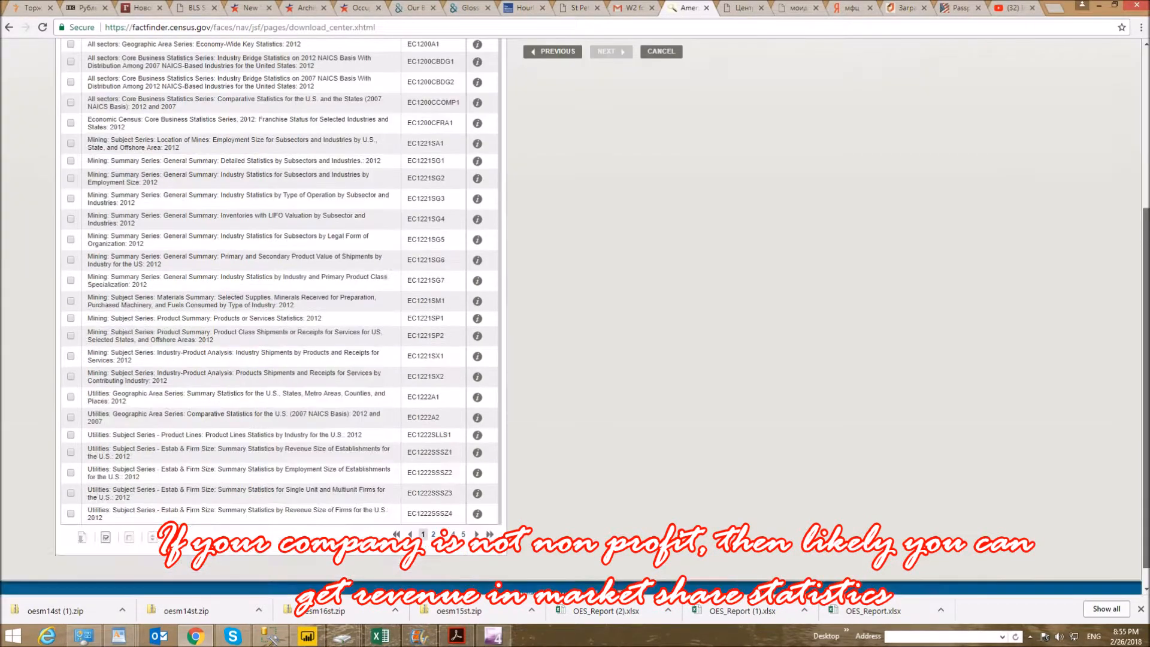
{"action": "scroll", "coordinate": [1105, 561], "scroll_direction": "down", "scroll_amount": 1}
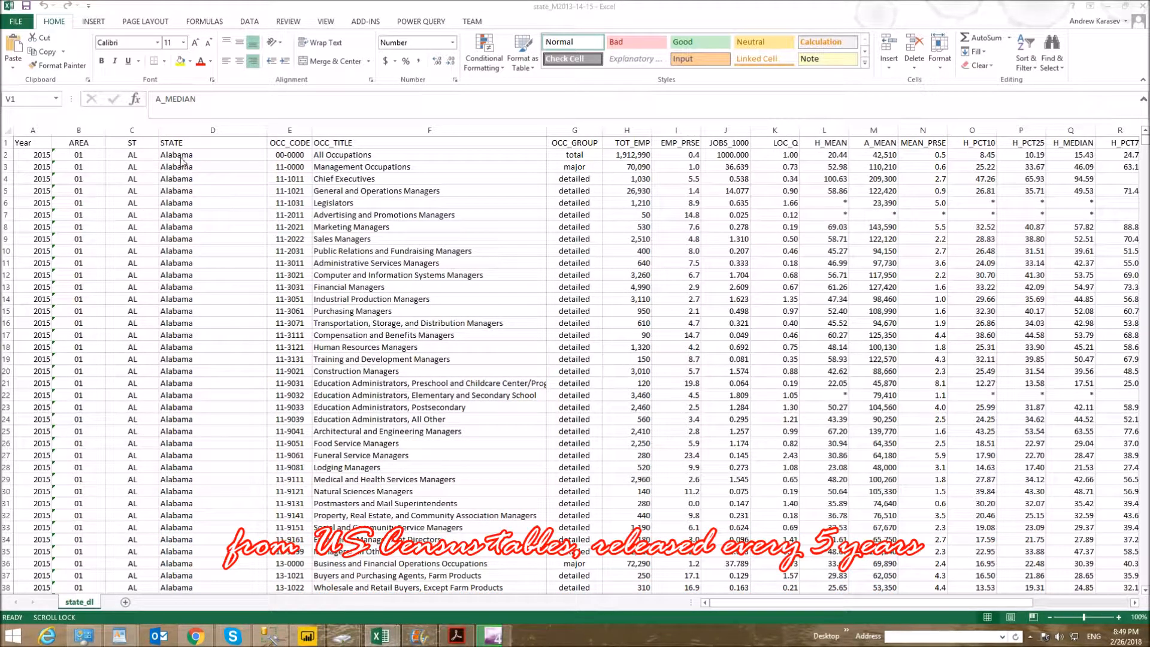
Examine the columns of the state_M2013-14-15 workbook in Excel, starting from the state abbreviation column
{"action": "left_click", "coordinate": [133, 157]}
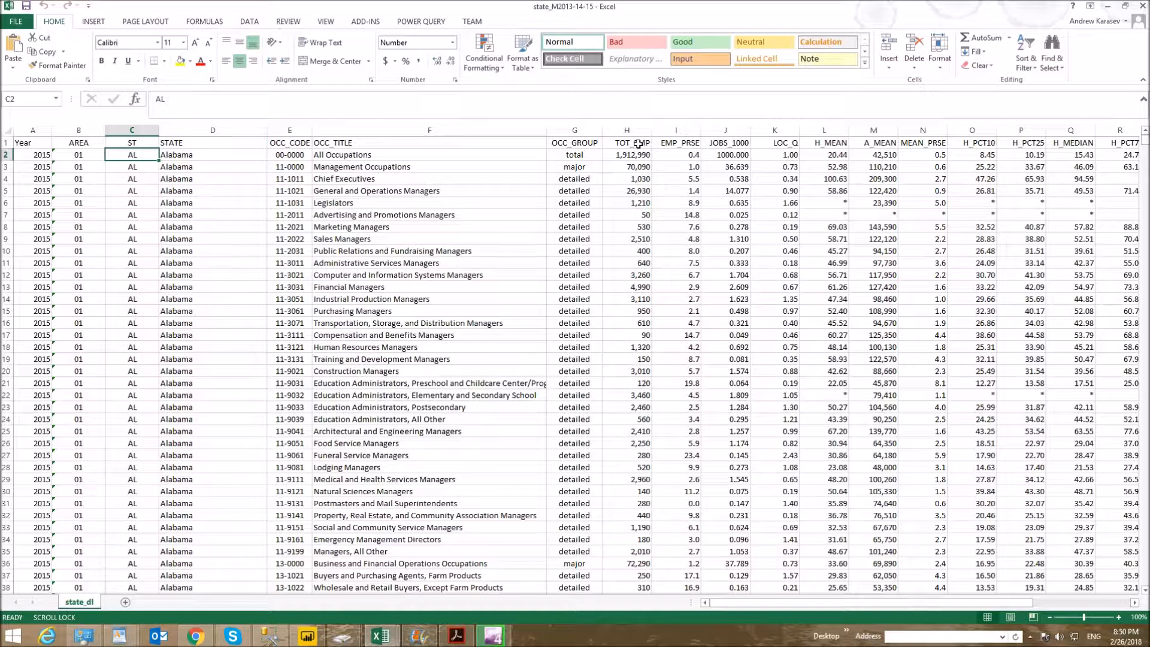
{"action": "key", "text": "Right"}
{"action": "key", "text": "Right"}
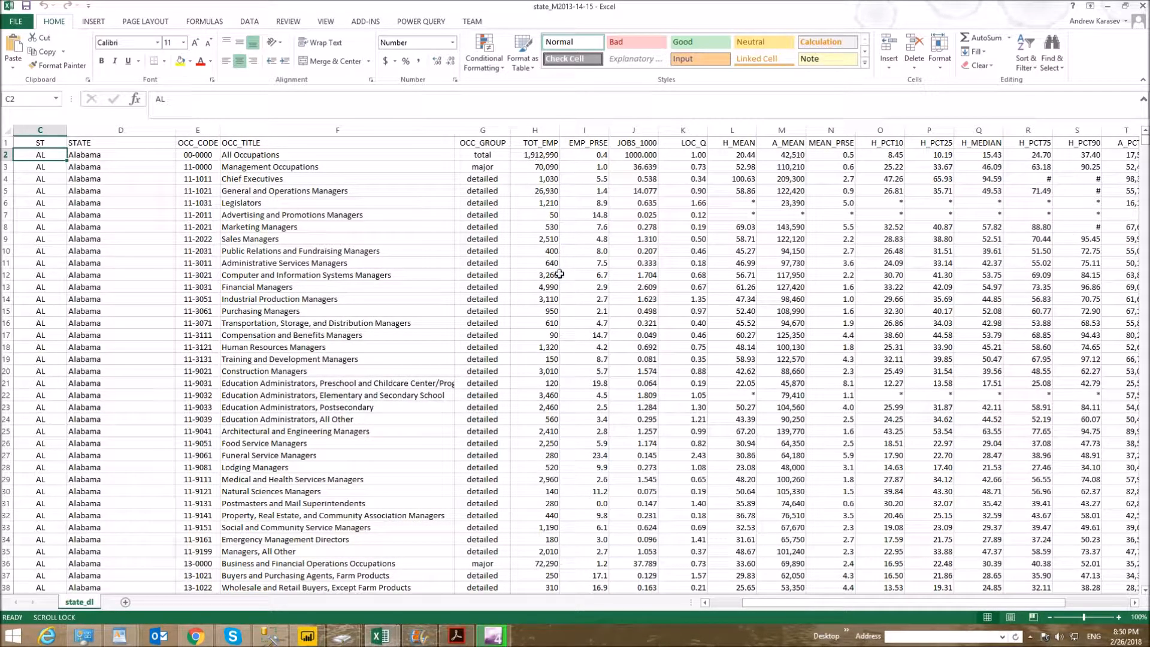
{"action": "key", "text": "Right"}
{"action": "key", "text": "Right"}
{"action": "key", "text": "Right"}
{"action": "key", "text": "Right"}
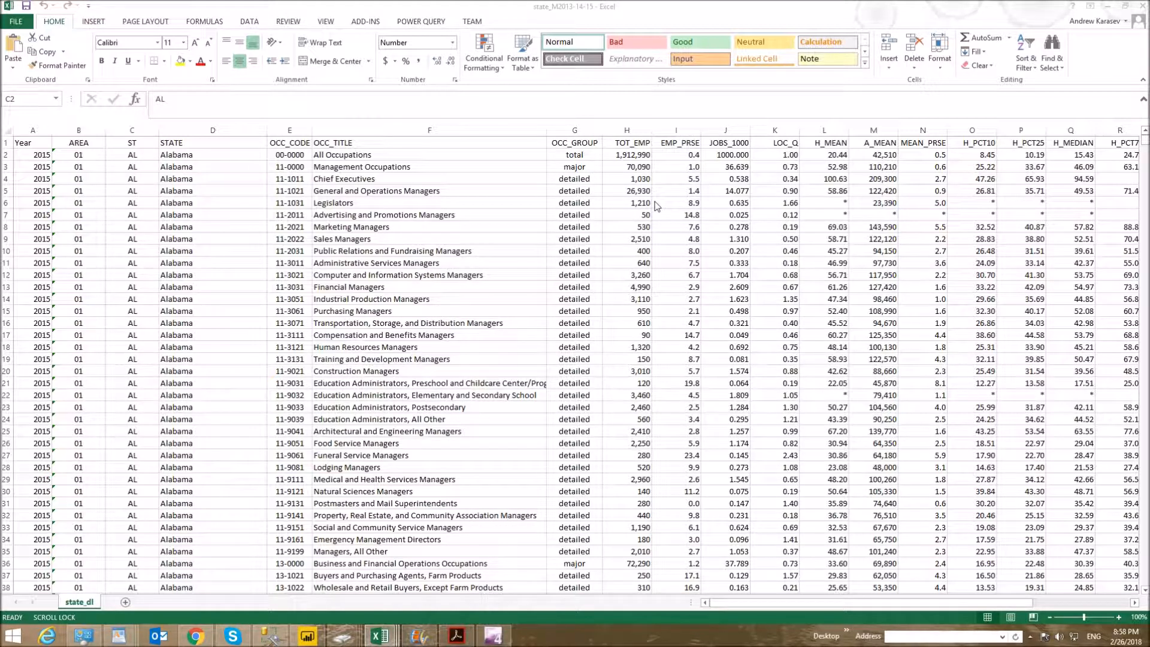
Locate the TOT_EMP and A_MEDIAN column headers on the state_dl sheet
{"action": "left_click", "coordinate": [631, 142]}
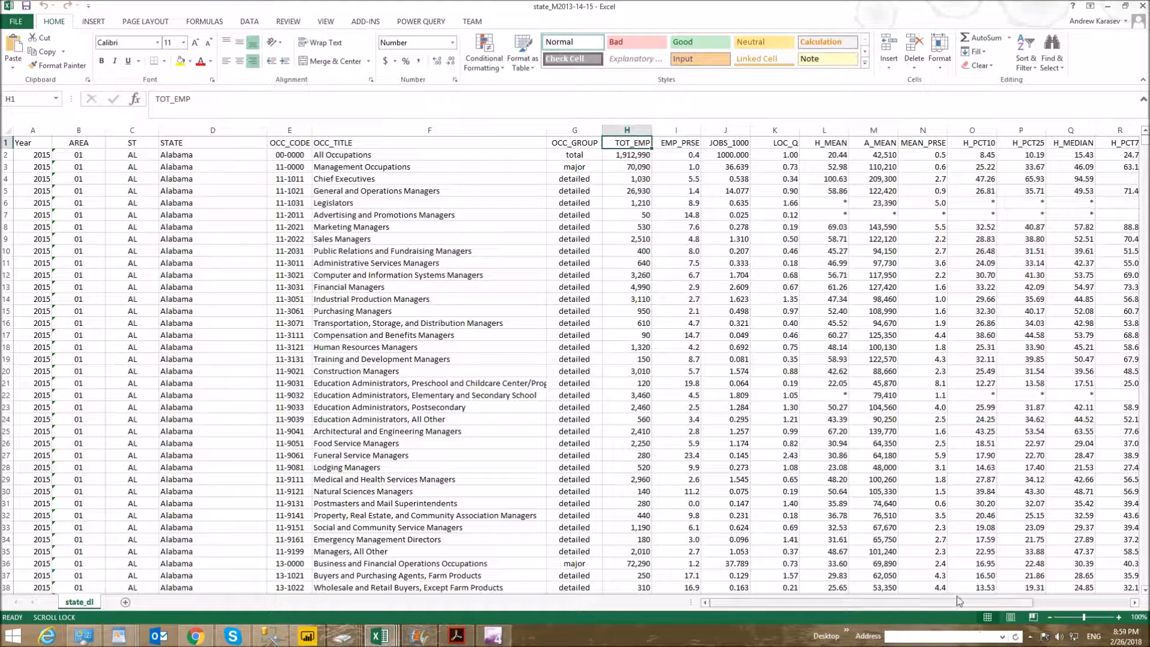
{"action": "left_click_drag", "start_coordinate": [958, 605], "coordinate": [1039, 605]}
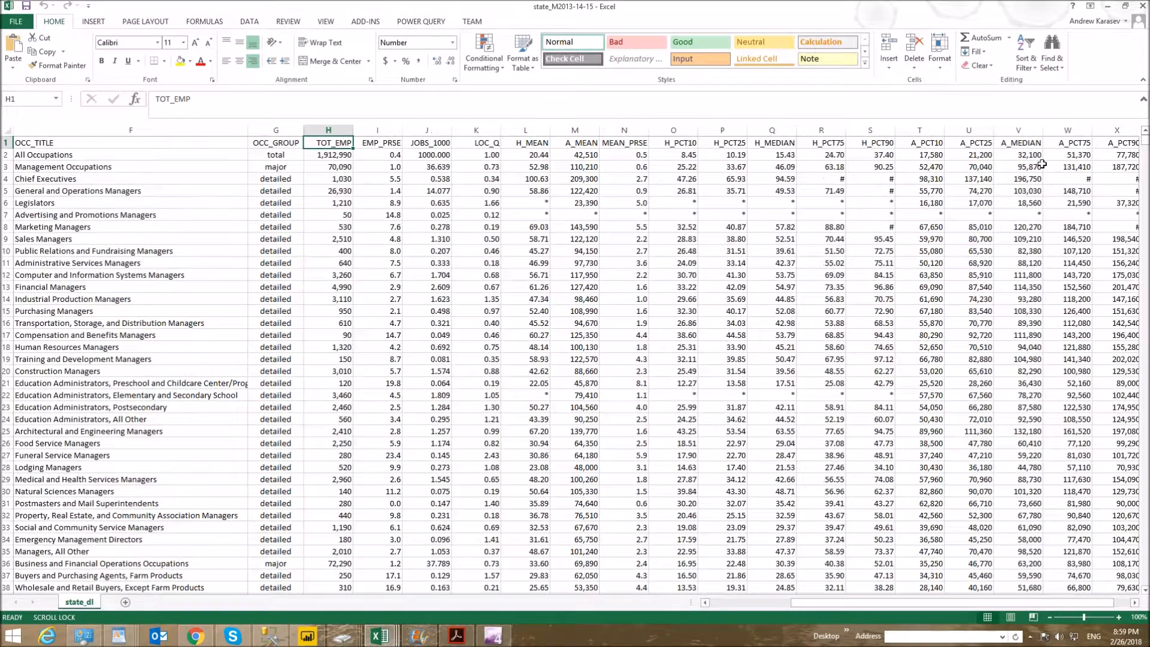
{"action": "left_click", "coordinate": [1022, 145]}
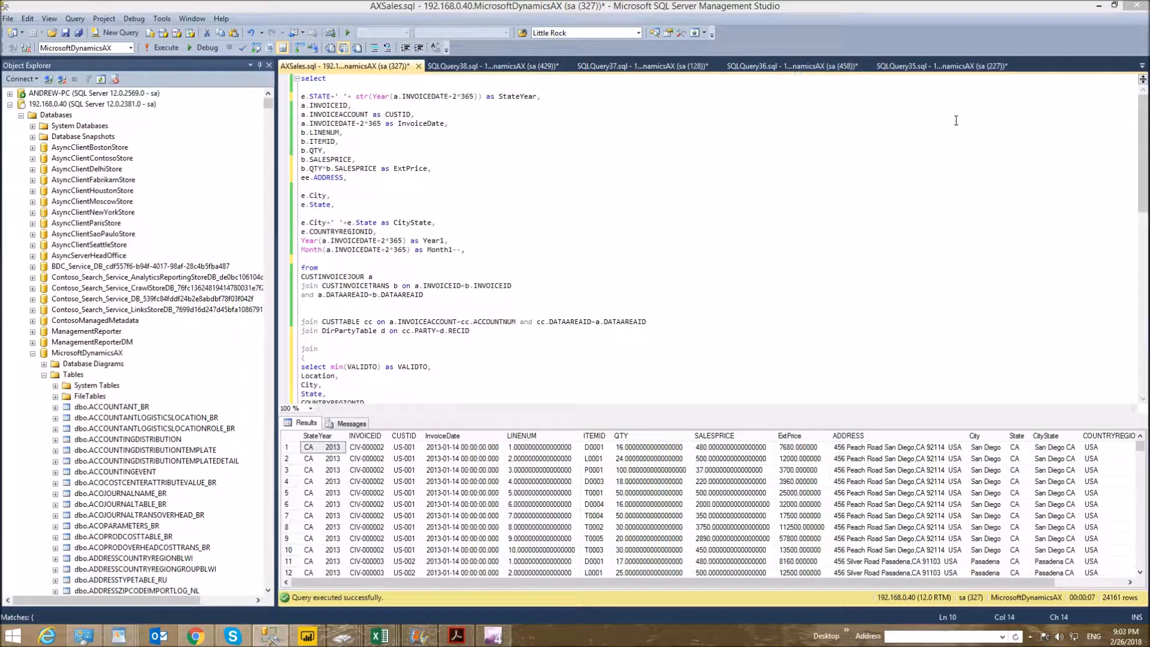
Review the AXSales.sql query in SQL Server Management Studio, highlighting the last subquery join on LOGISTICSPOSTALADDRESS
{"action": "left_click_drag", "start_coordinate": [1144, 143], "coordinate": [1134, 223]}
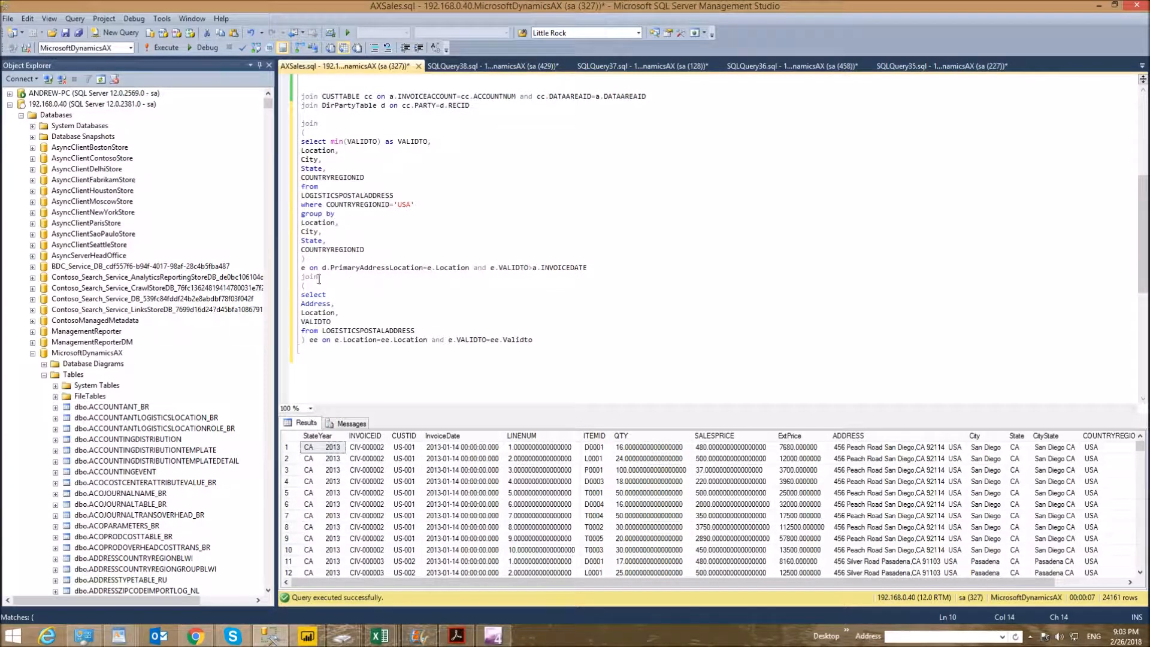
{"action": "left_click_drag", "start_coordinate": [302, 285], "coordinate": [552, 337]}
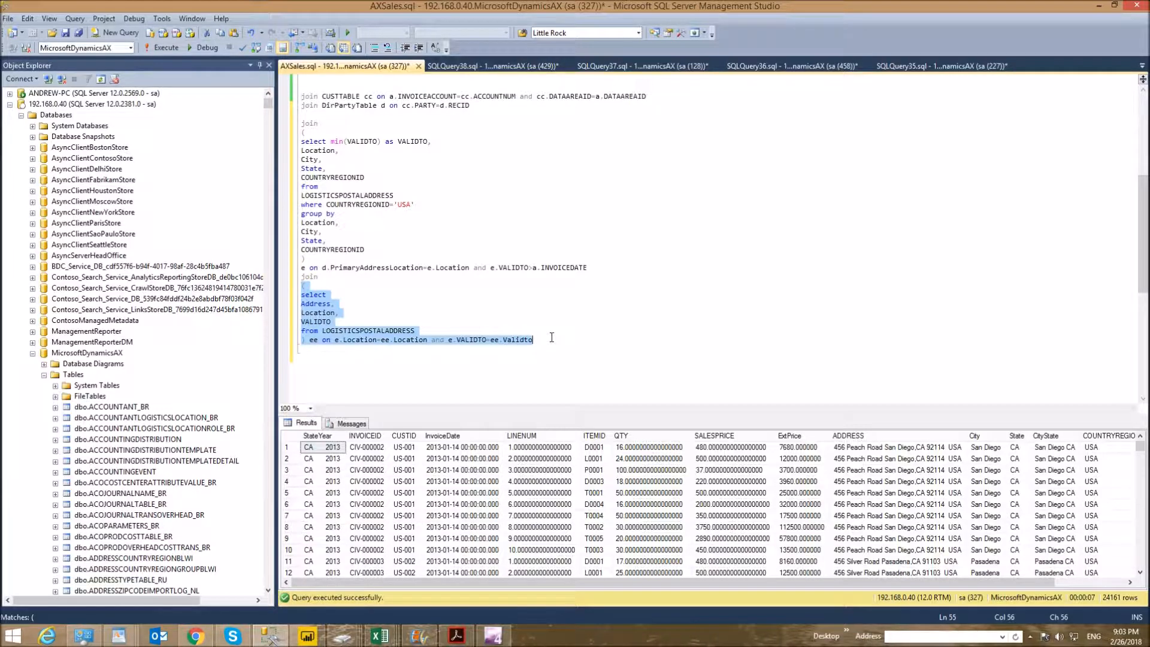
{"action": "left_click", "coordinate": [552, 336]}
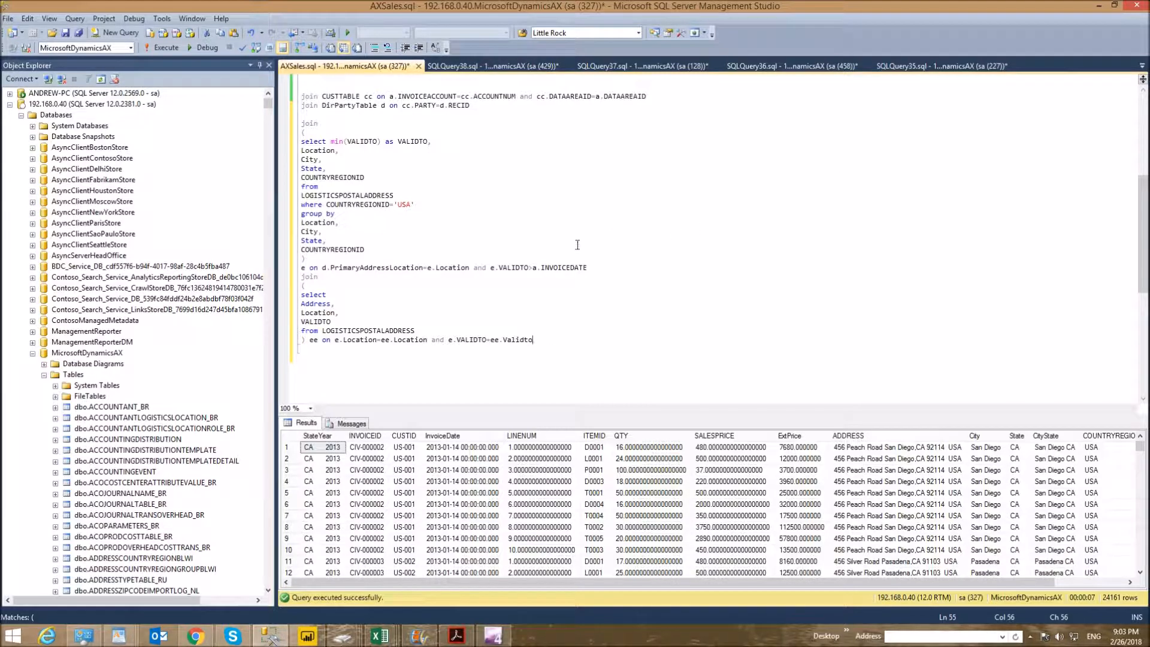
Switch to the SQLQuery35.sql query and examine its StateYear and State column expressions and its result rows
{"action": "key", "text": "ctrl+Tab"}
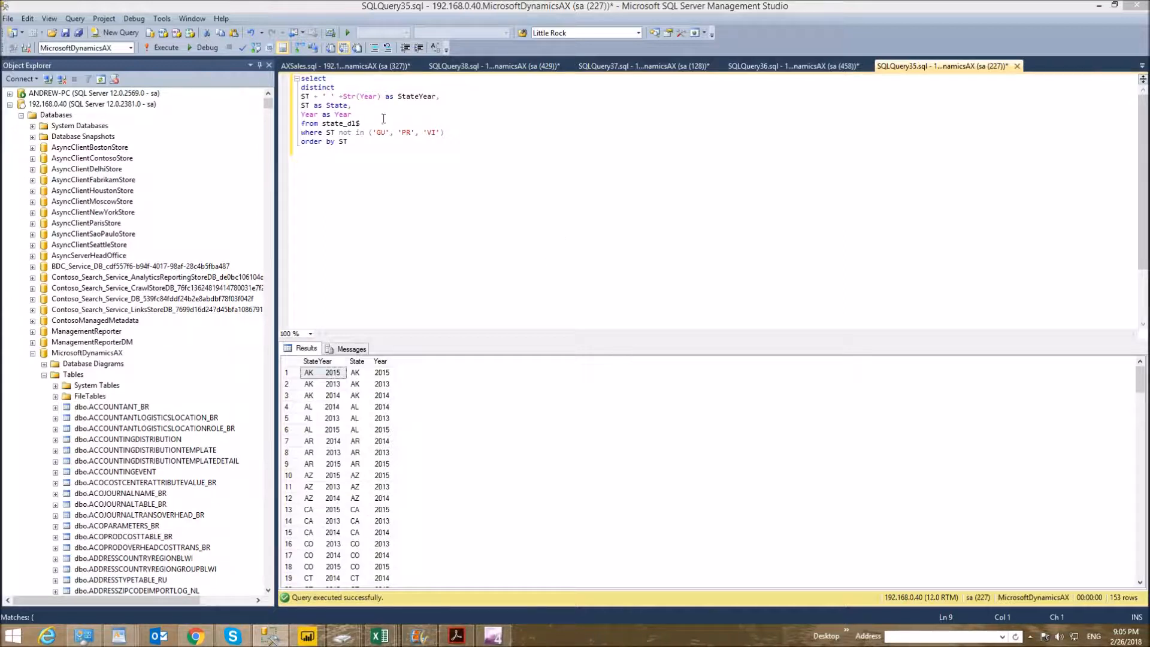
{"action": "left_click_drag", "start_coordinate": [369, 105], "coordinate": [293, 96]}
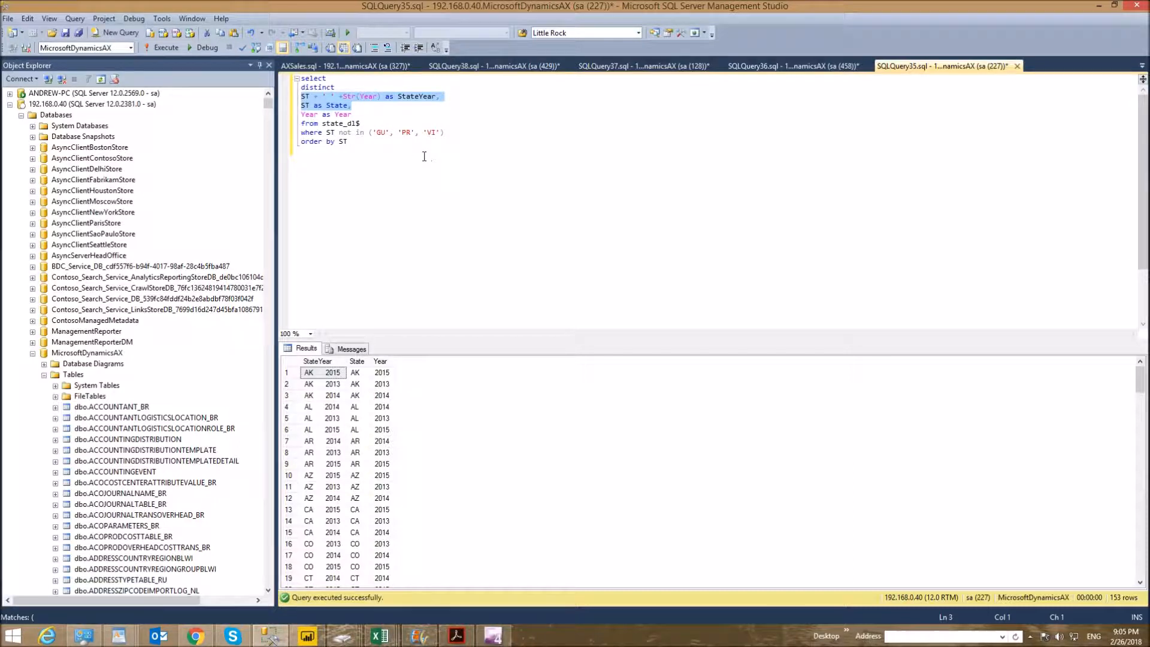
{"action": "left_click", "coordinate": [418, 98]}
{"action": "left_click", "coordinate": [441, 97]}
{"action": "key", "text": "BackSpace"}
{"action": "left_click_drag", "start_coordinate": [440, 97], "coordinate": [314, 88]}
{"action": "key", "text": "ctrl+z"}
{"action": "left_click", "coordinate": [382, 307]}
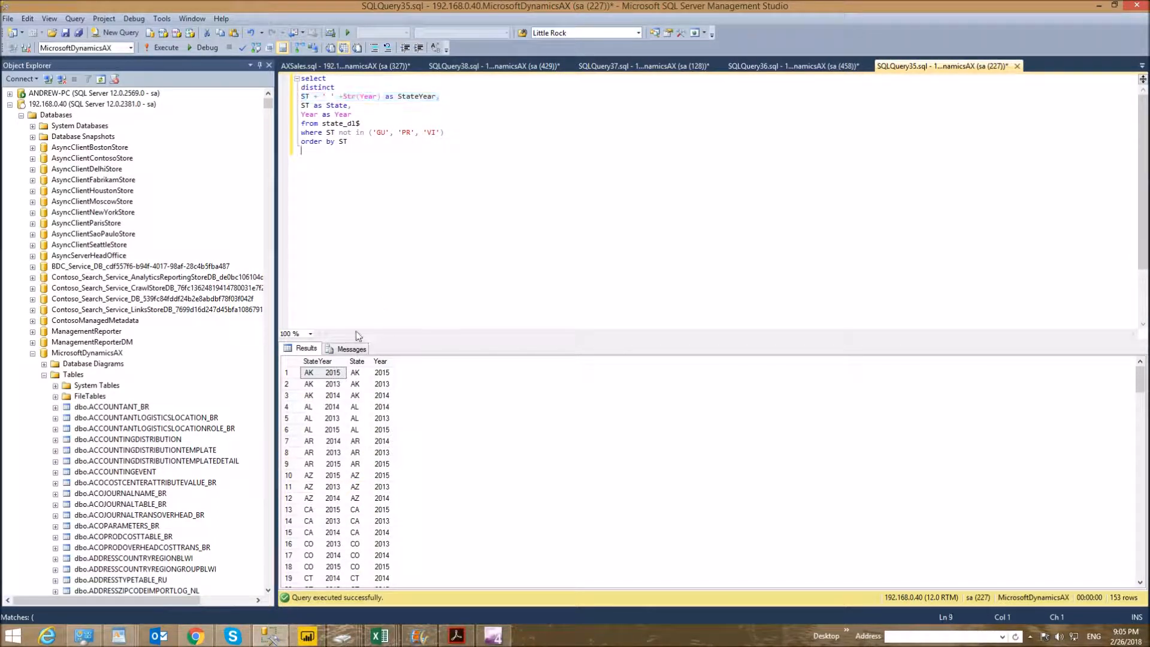
{"action": "left_click", "coordinate": [323, 376]}
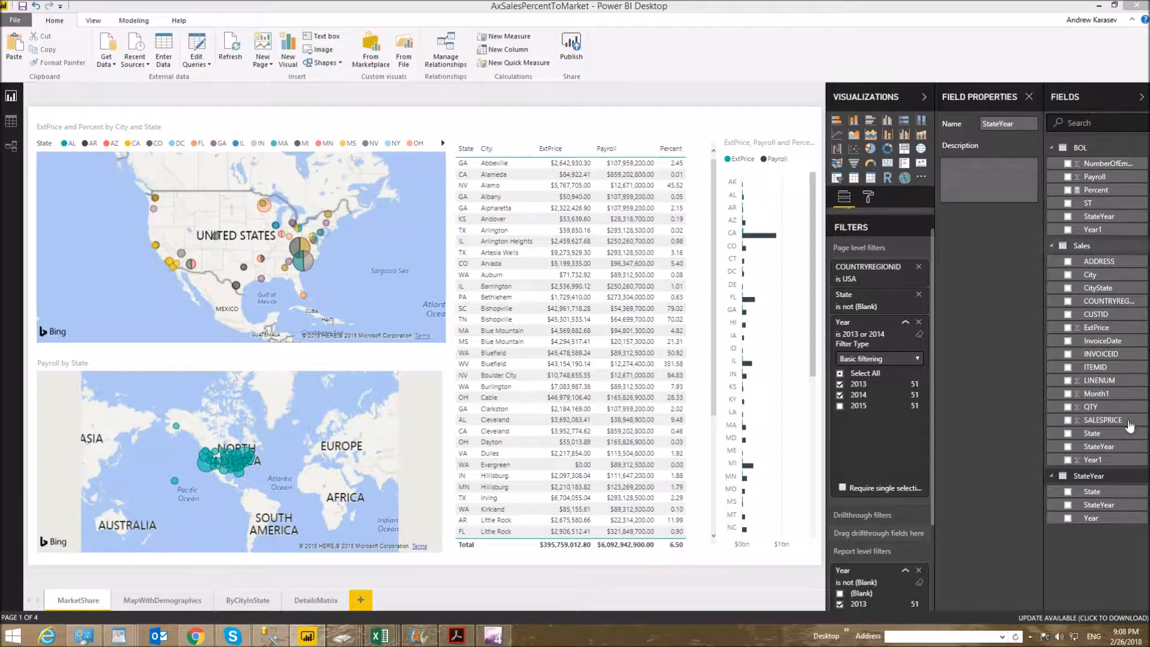
Switch to Power BI Desktop, edit the StateYear query and open the settings of its Source step
{"action": "right_click", "coordinate": [1085, 479]}
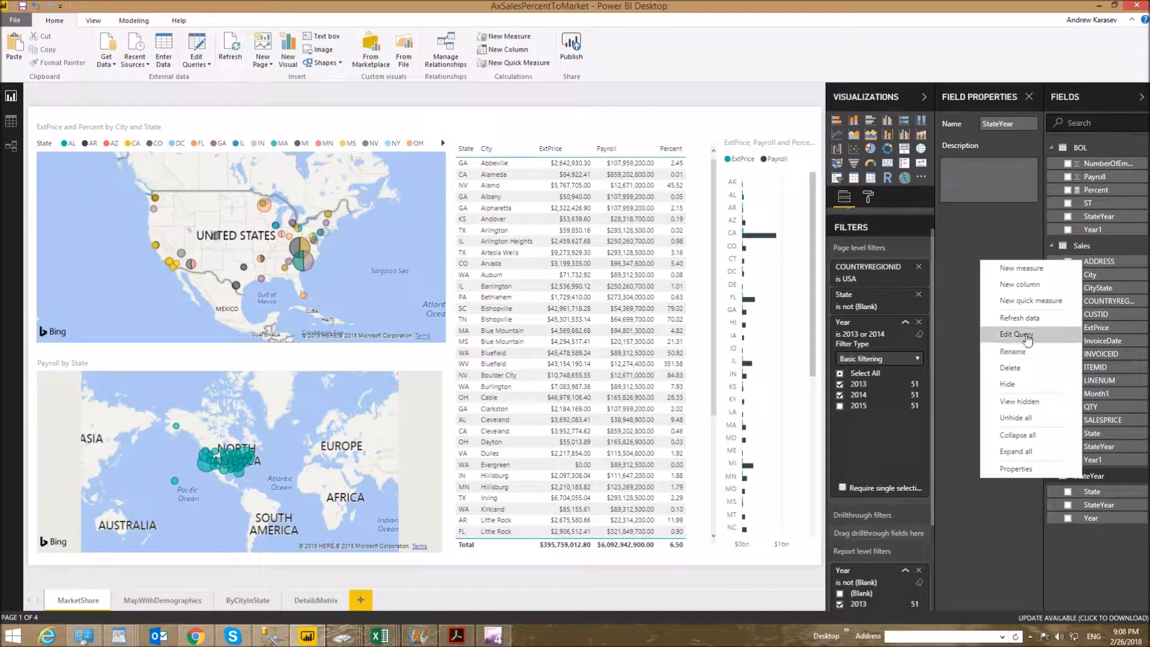
{"action": "key", "text": "Return"}
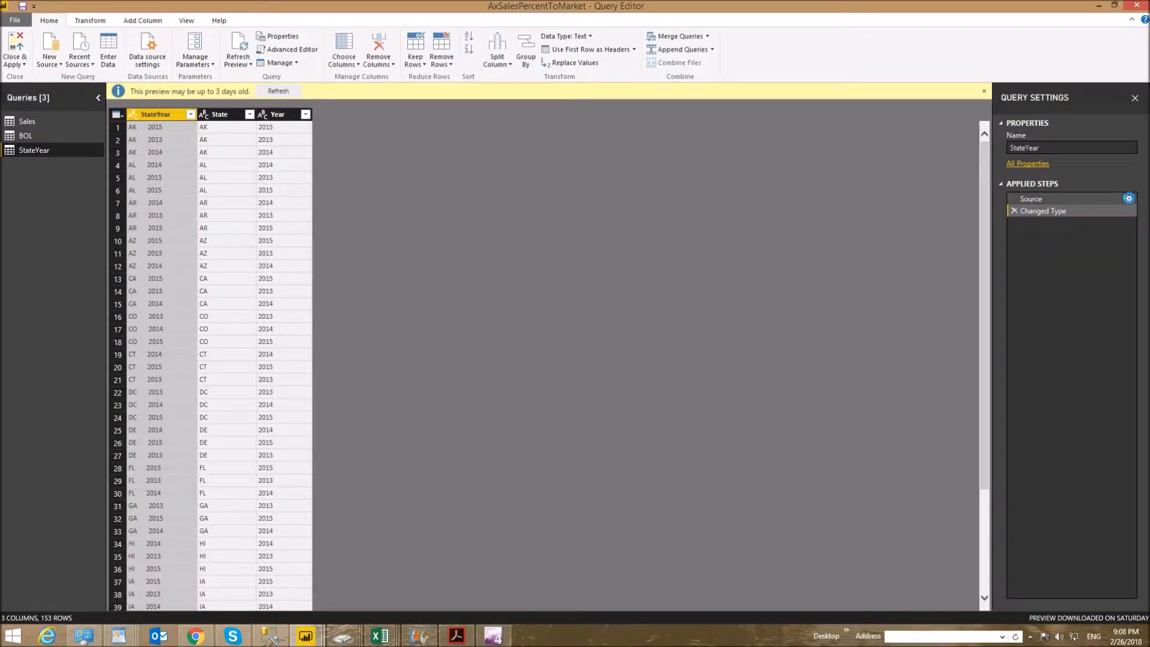
{"action": "left_click", "coordinate": [1129, 200]}
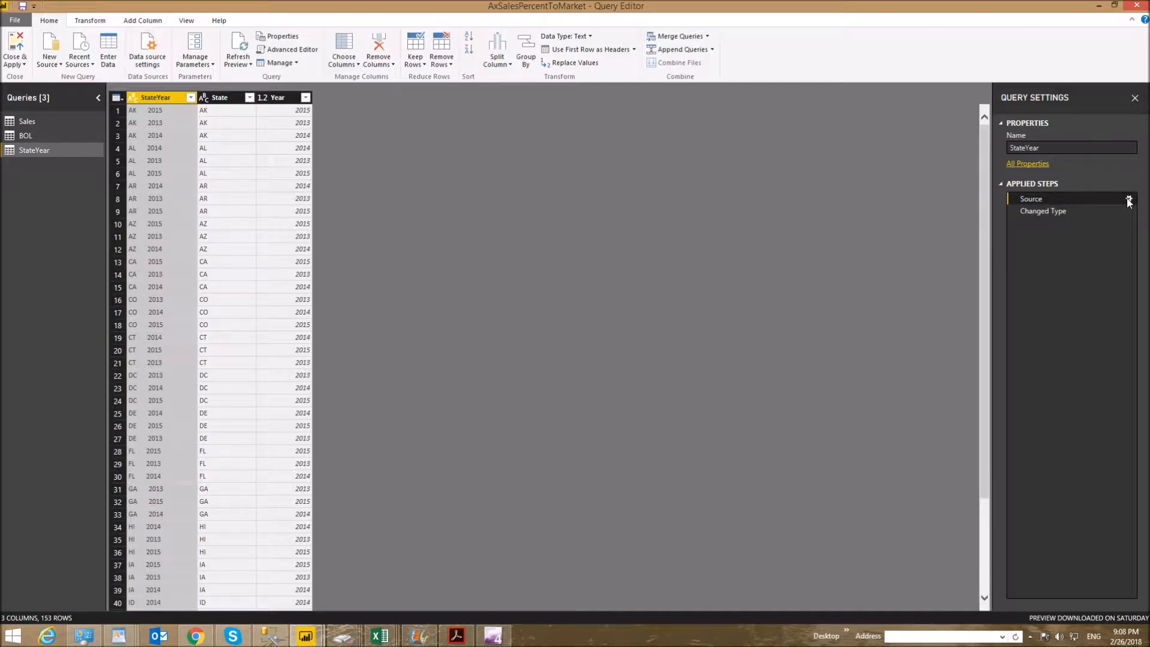
{"action": "left_click", "coordinate": [1130, 200]}
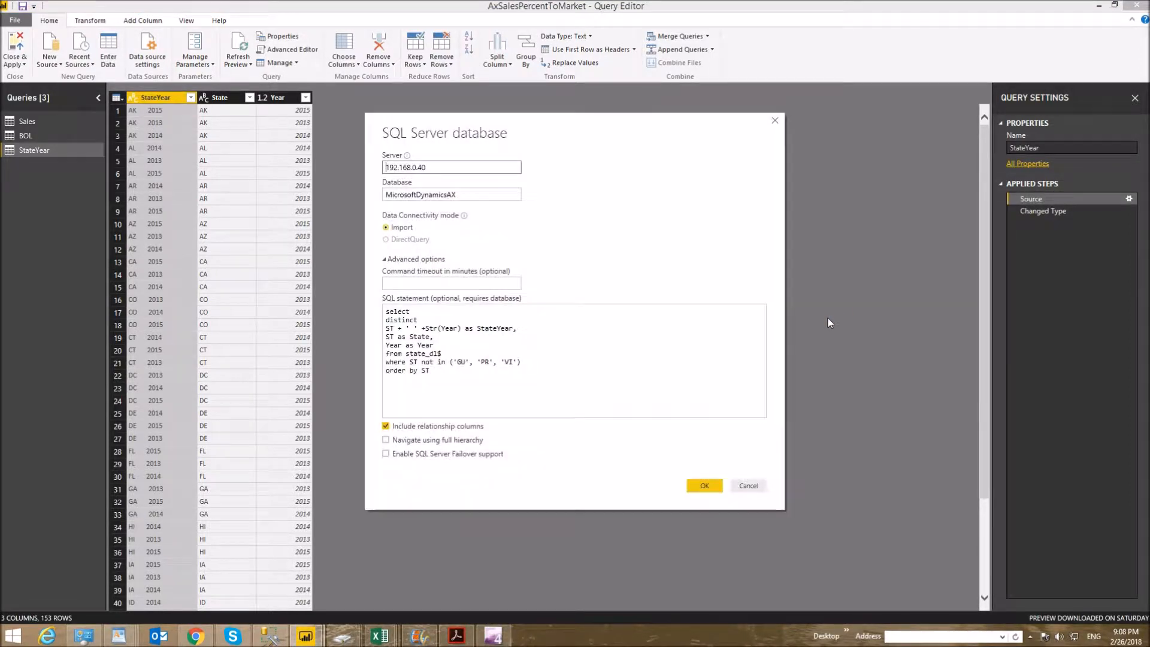
Examine the StateYear SQL statement, highlighting the expression combining ST with Str(Year) and the state_dl$ source table
{"action": "left_click_drag", "start_coordinate": [513, 390], "coordinate": [385, 311]}
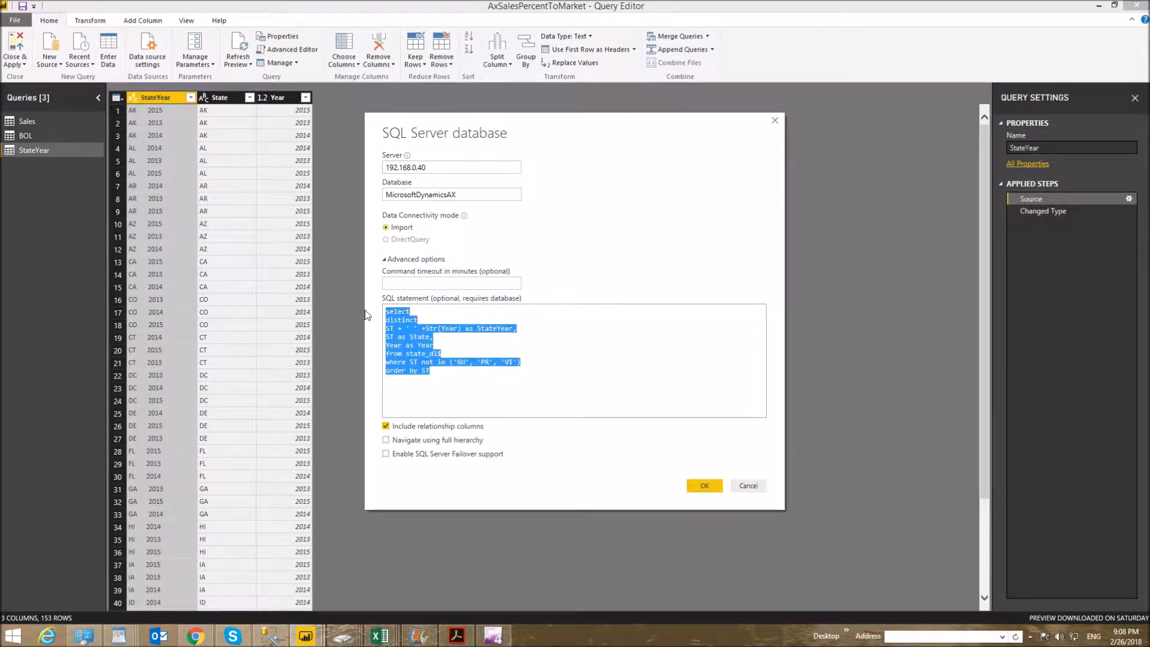
{"action": "left_click", "coordinate": [525, 336]}
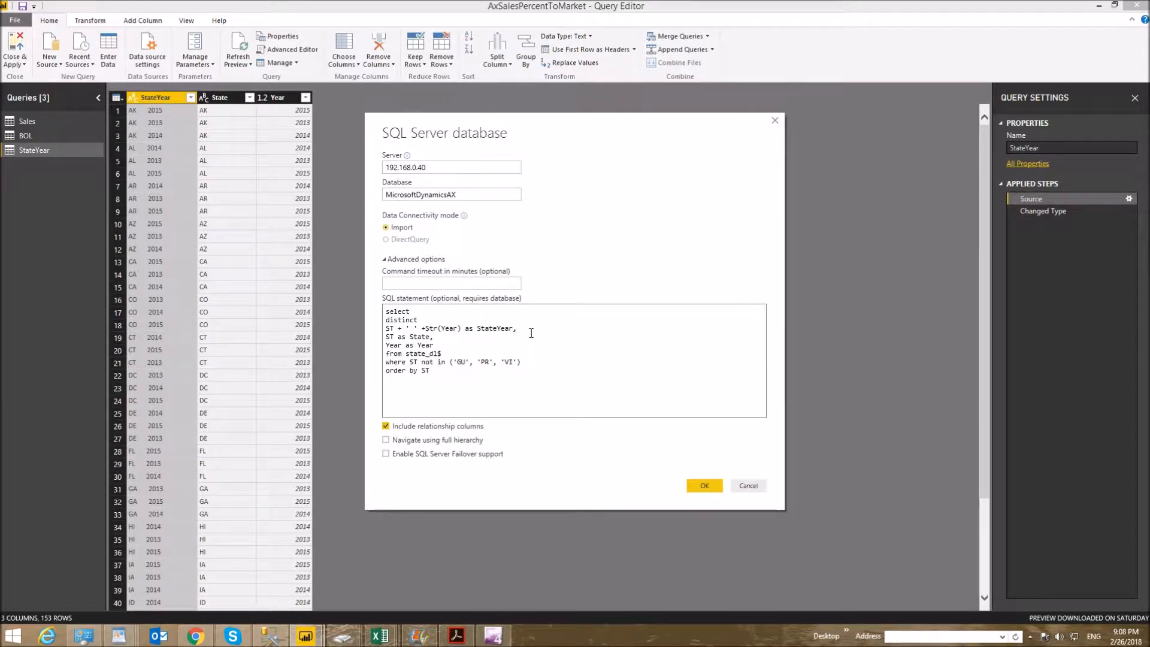
{"action": "left_click_drag", "start_coordinate": [461, 329], "coordinate": [376, 329]}
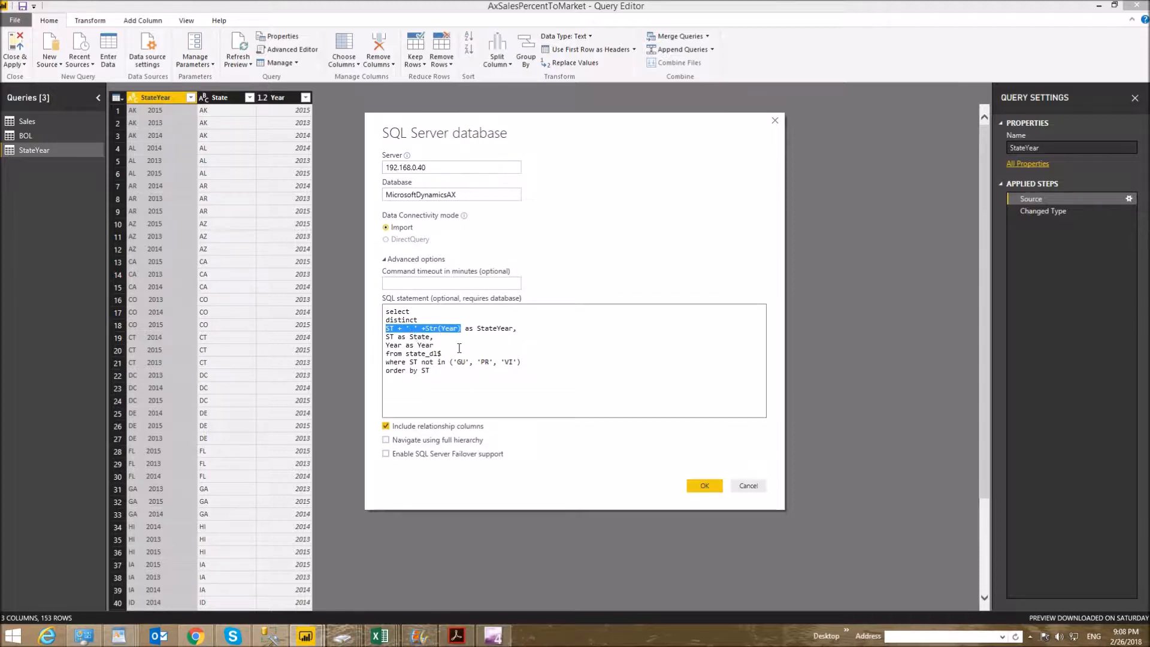
{"action": "double_click", "coordinate": [429, 354]}
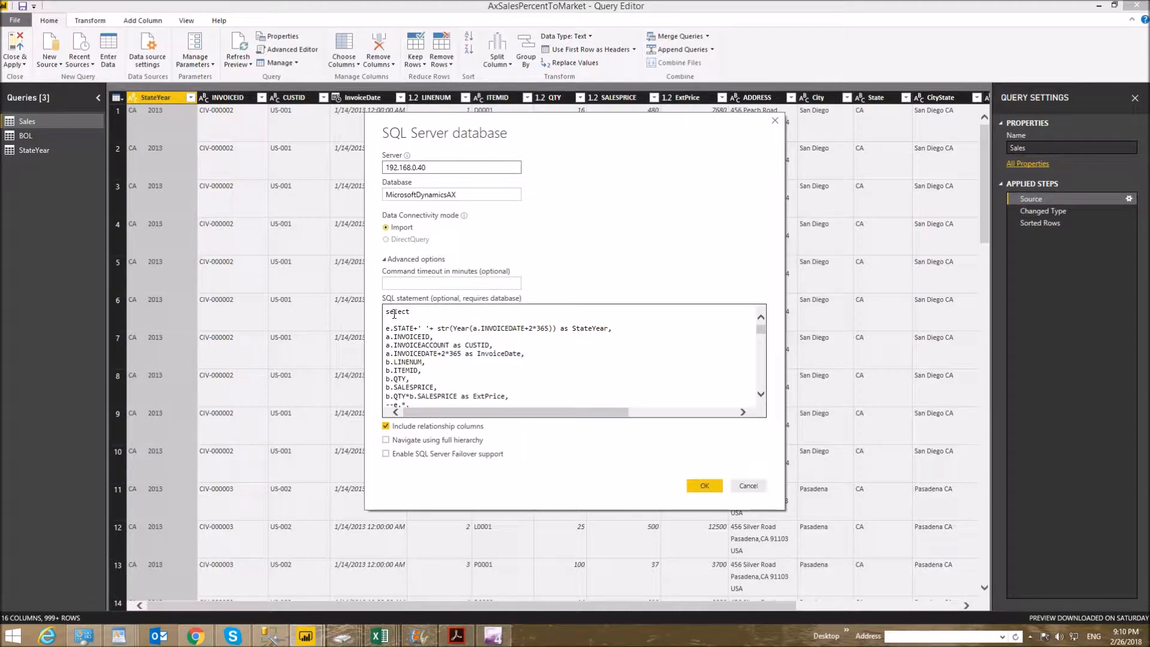
Examine the SQL statement in the Source settings of the Sales query, highlighting its select columns
{"action": "left_click_drag", "start_coordinate": [387, 313], "coordinate": [390, 414]}
{"action": "left_click_drag", "start_coordinate": [390, 413], "coordinate": [480, 398]}
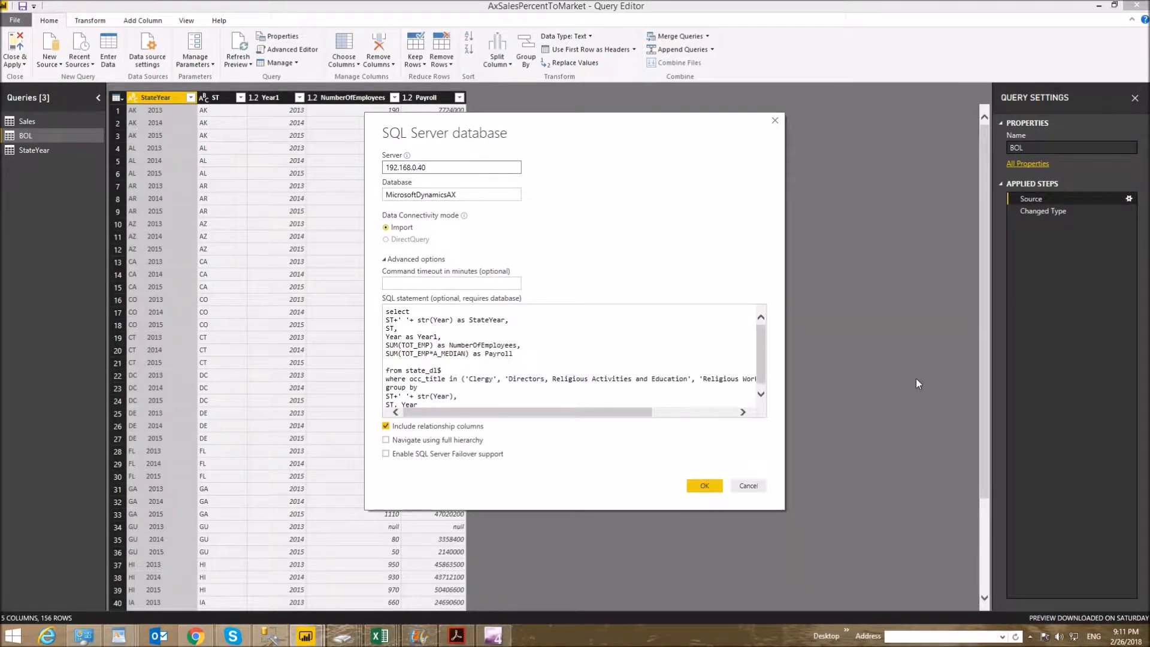
Inspect the BOL query's SQL statement and its state_dl$ source table, cancel the source settings and close the Query Editor
{"action": "double_click", "coordinate": [413, 371]}
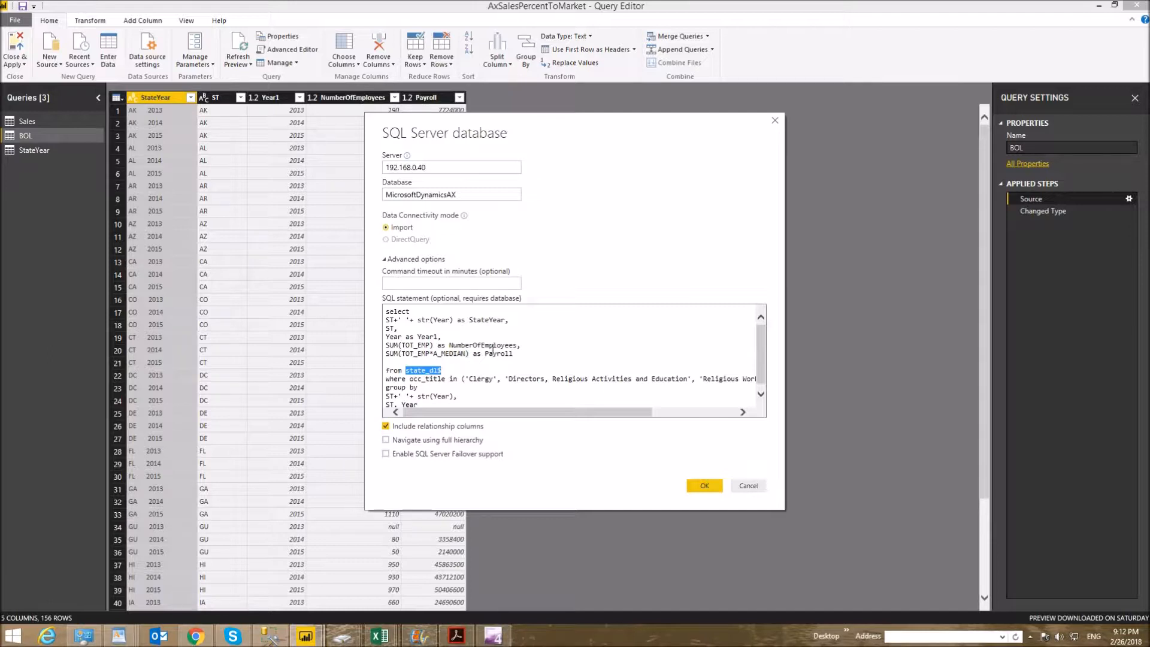
{"action": "key", "text": "ctrl+End"}
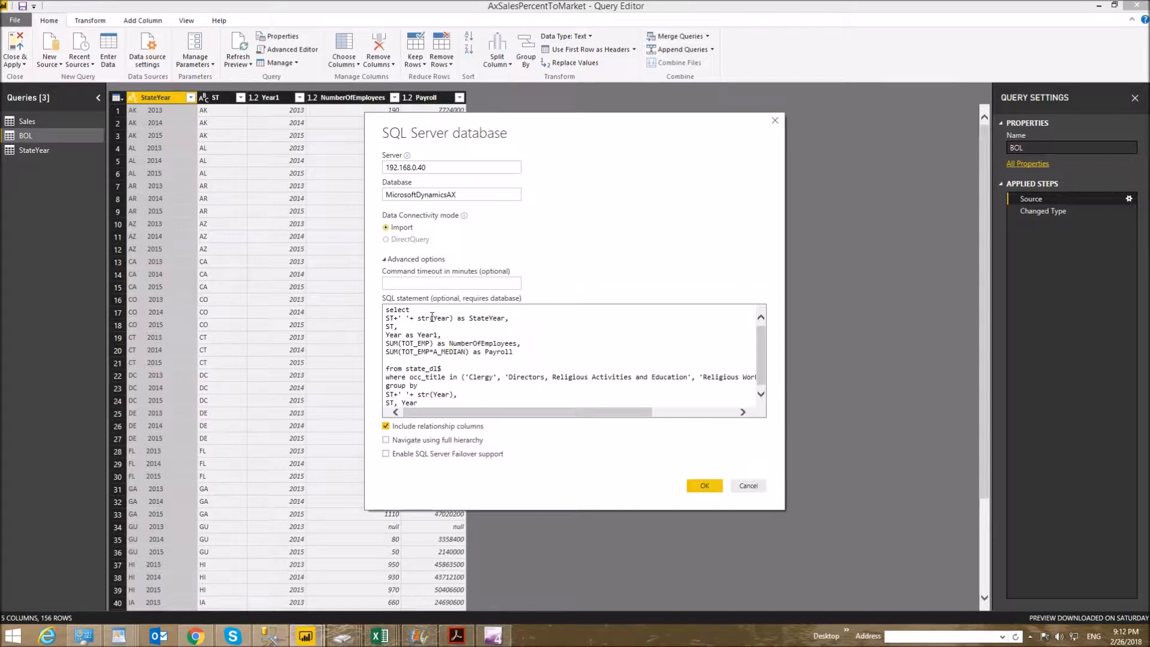
{"action": "left_click", "coordinate": [750, 487]}
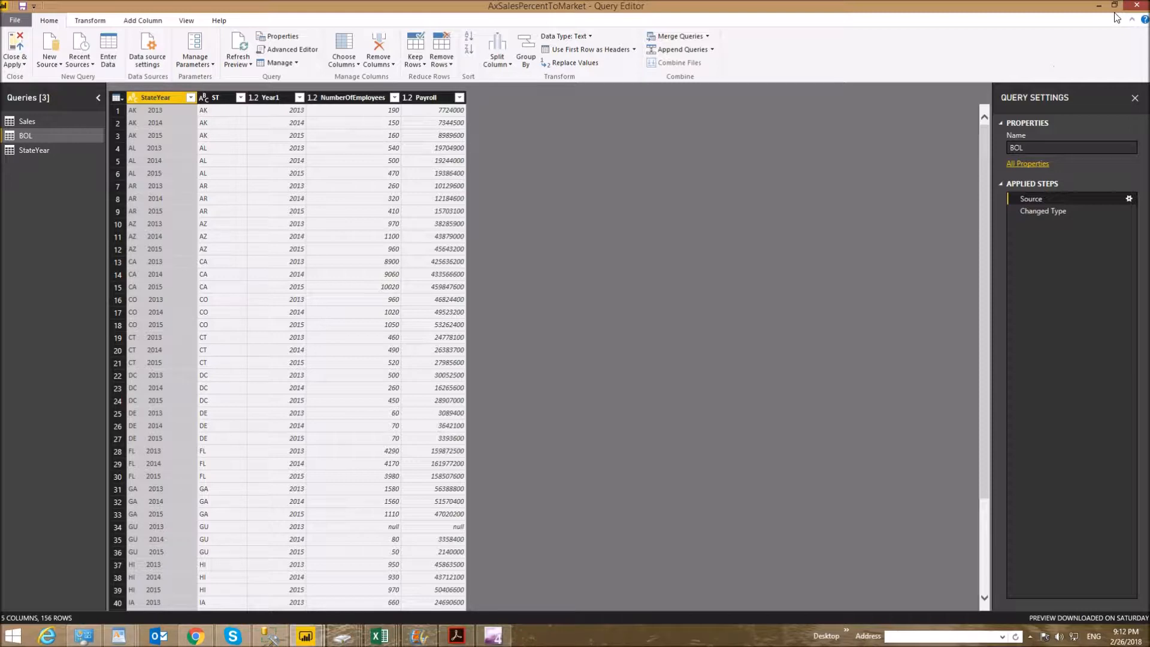
{"action": "left_click", "coordinate": [1137, 5]}
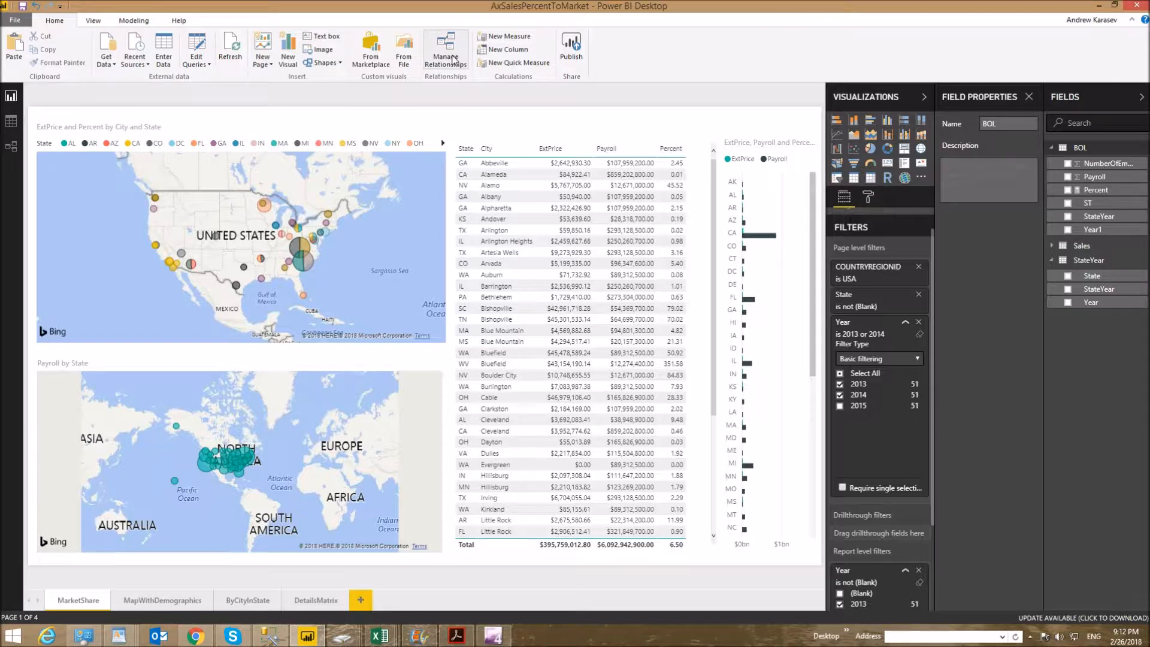
Inspect the StateYear–BOL and Sales–StateYear relationship definitions, cancelling each without changes, and close the relationships manager
{"action": "left_click", "coordinate": [444, 57]}
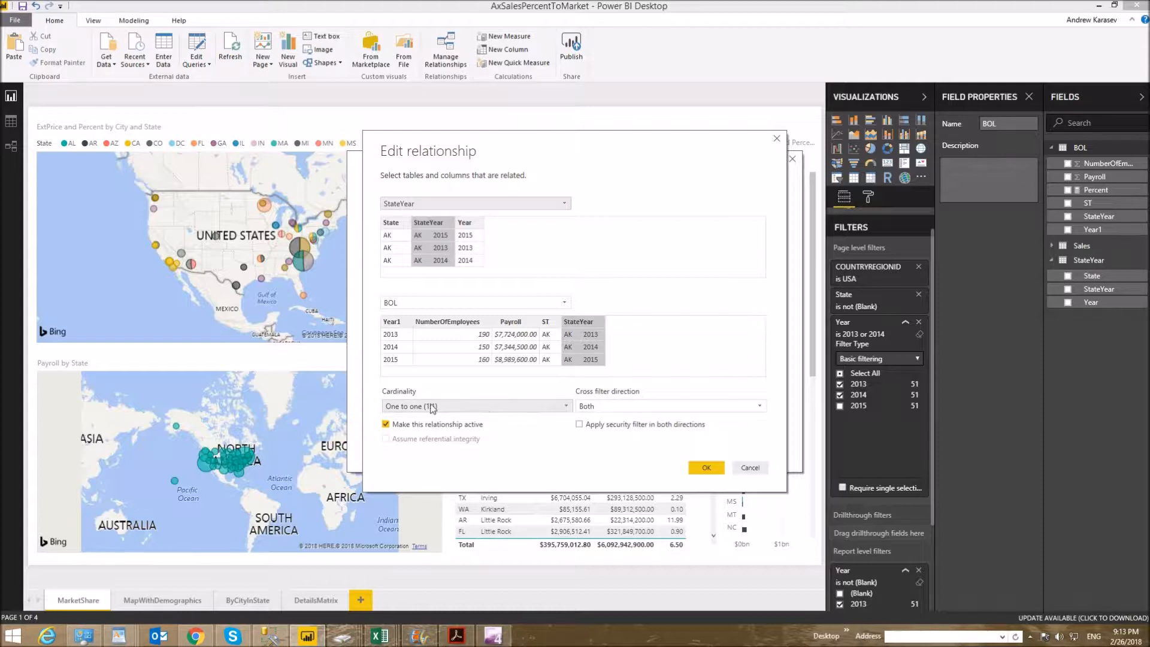
{"action": "left_click", "coordinate": [744, 467]}
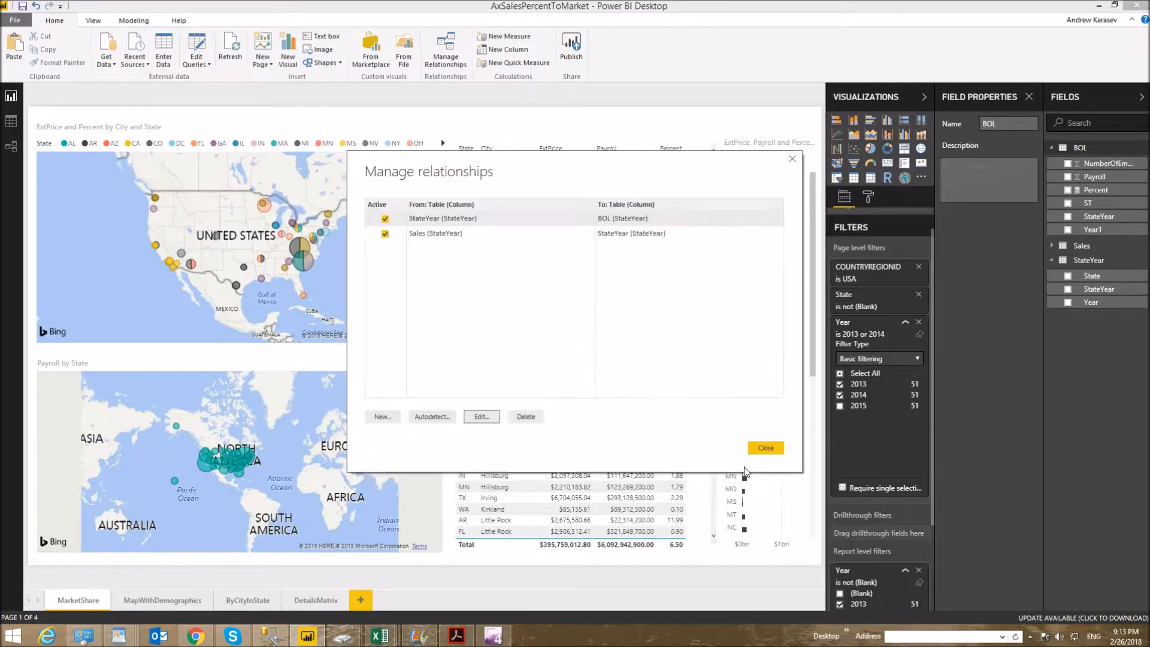
{"action": "left_click", "coordinate": [422, 238]}
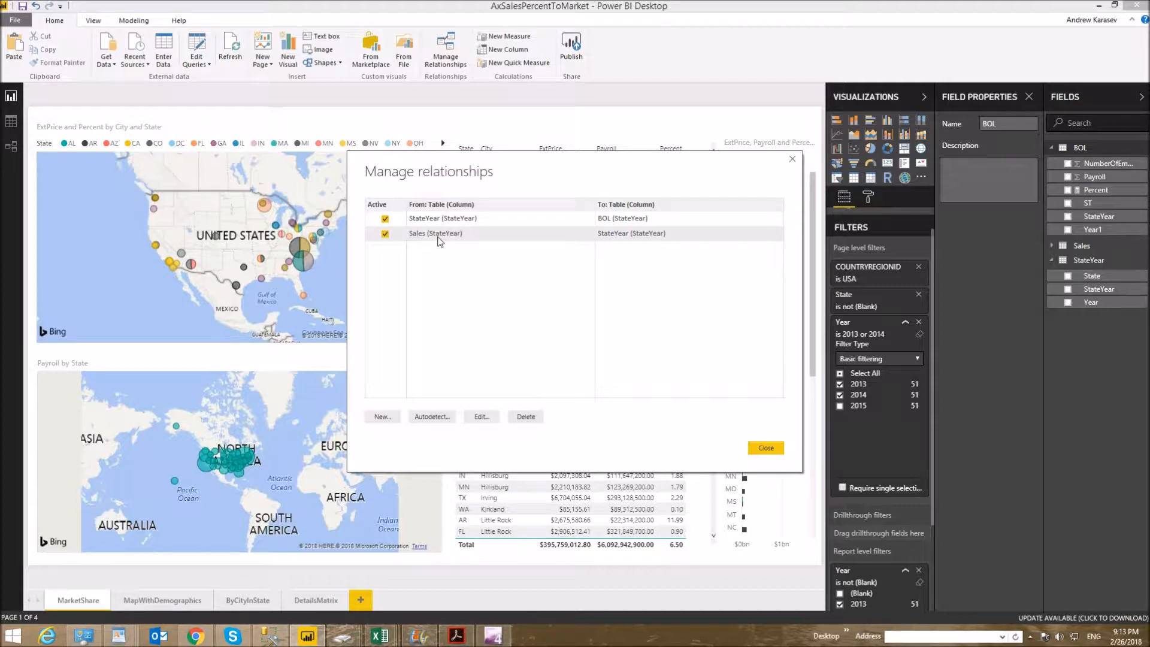
{"action": "left_click", "coordinate": [482, 418]}
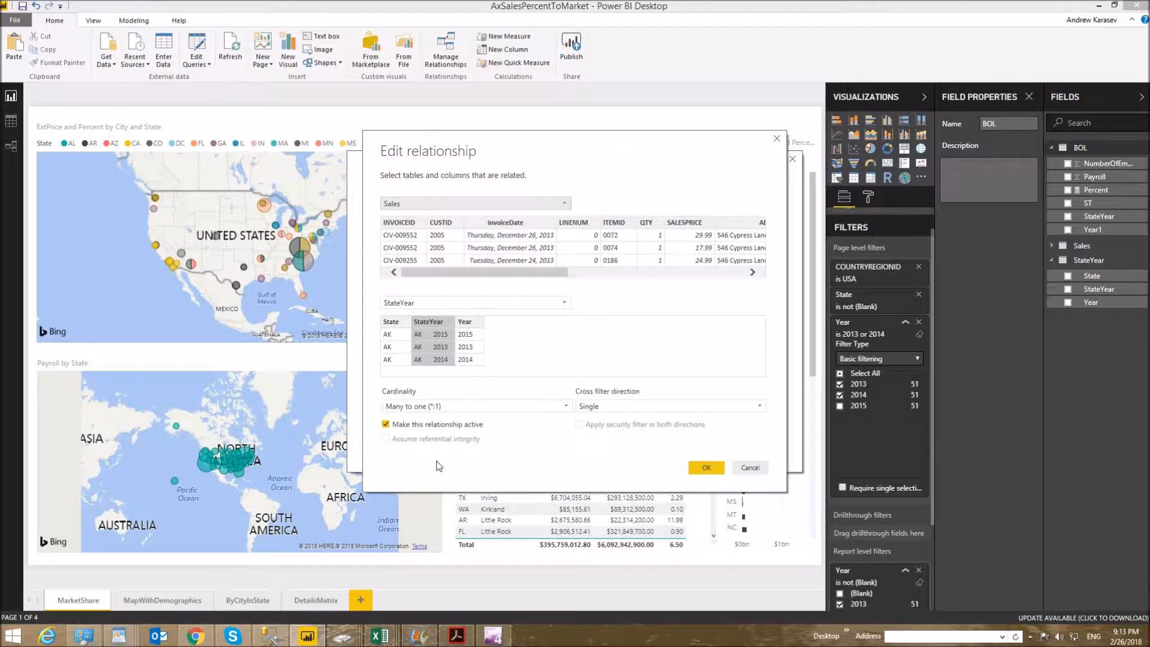
{"action": "left_click", "coordinate": [755, 467]}
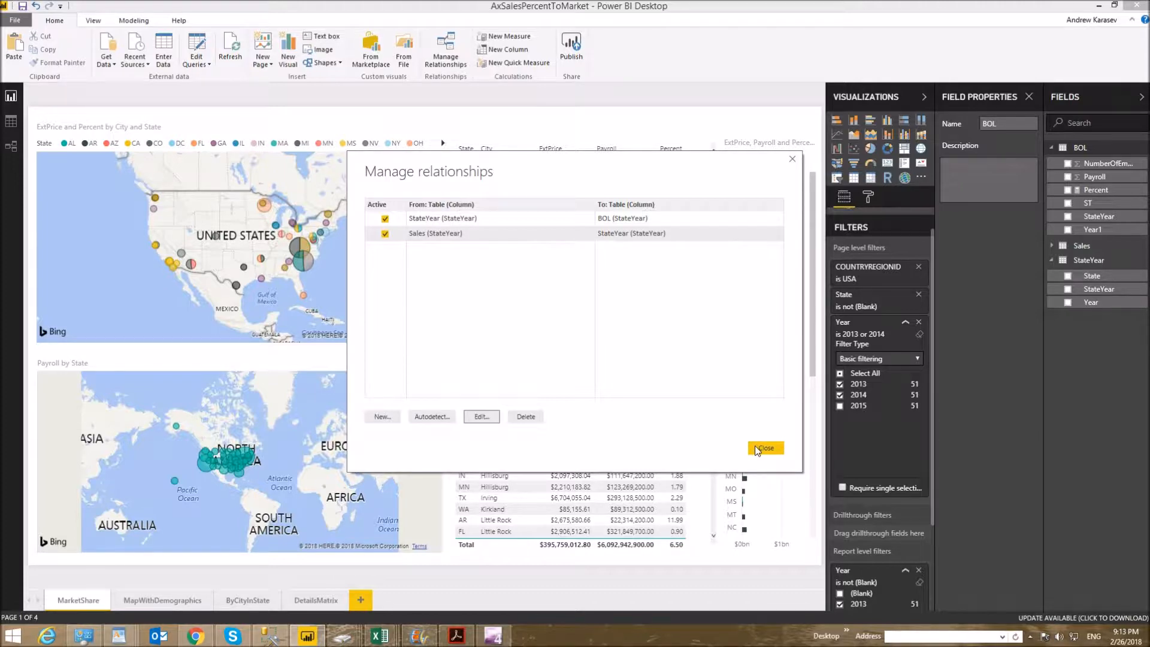
{"action": "left_click", "coordinate": [764, 448]}
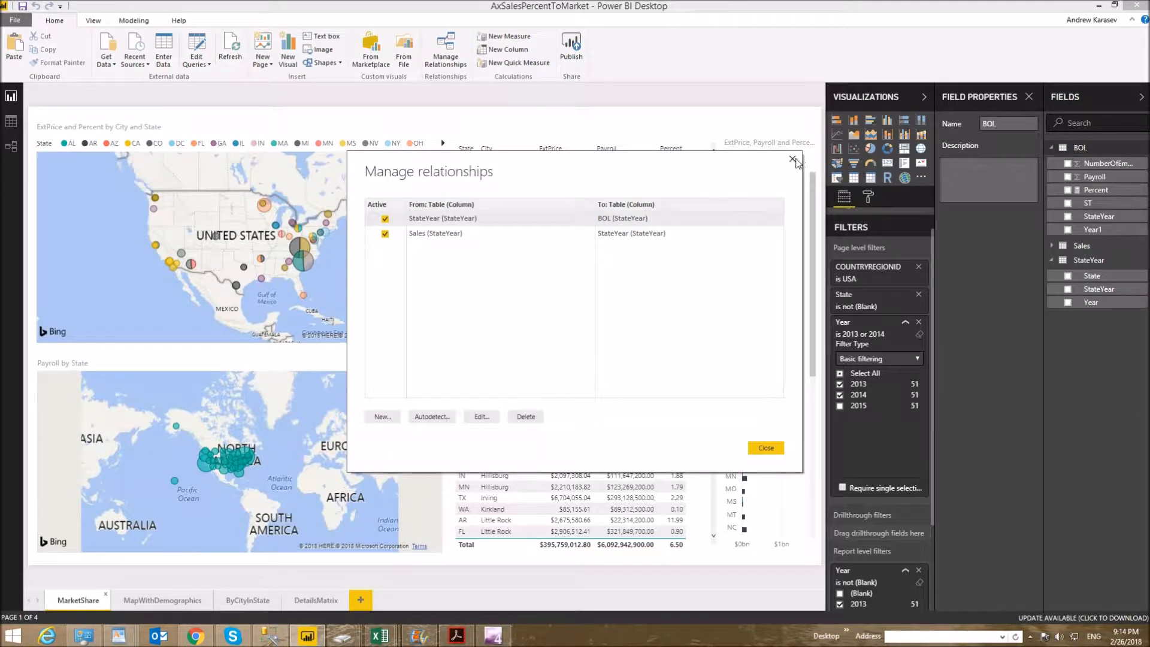
{"action": "left_click", "coordinate": [794, 160]}
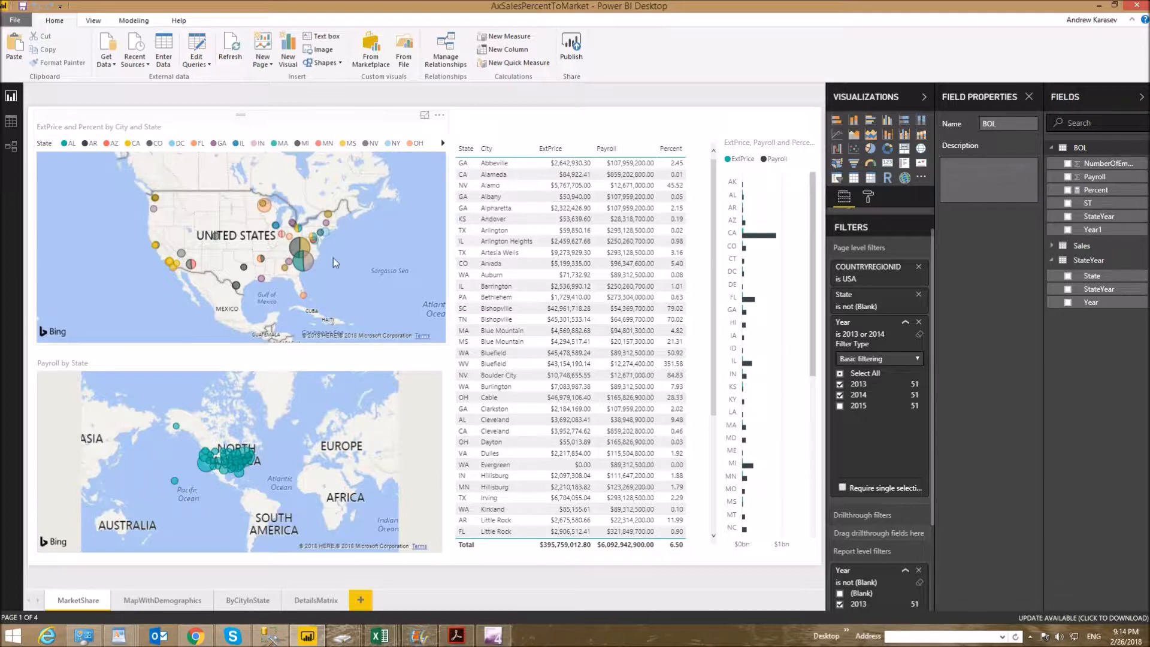
Select the ExtPrice and Percent by City and State map and expand the Sales table to examine its used fields
{"action": "left_click", "coordinate": [371, 267]}
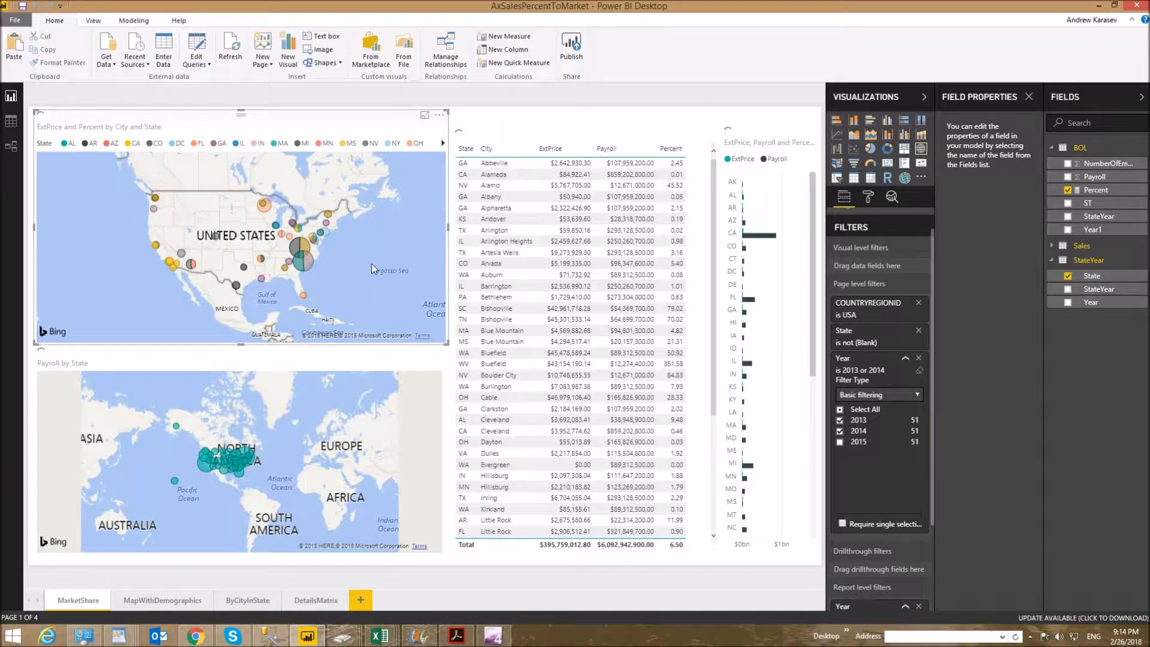
{"action": "left_click", "coordinate": [560, 248]}
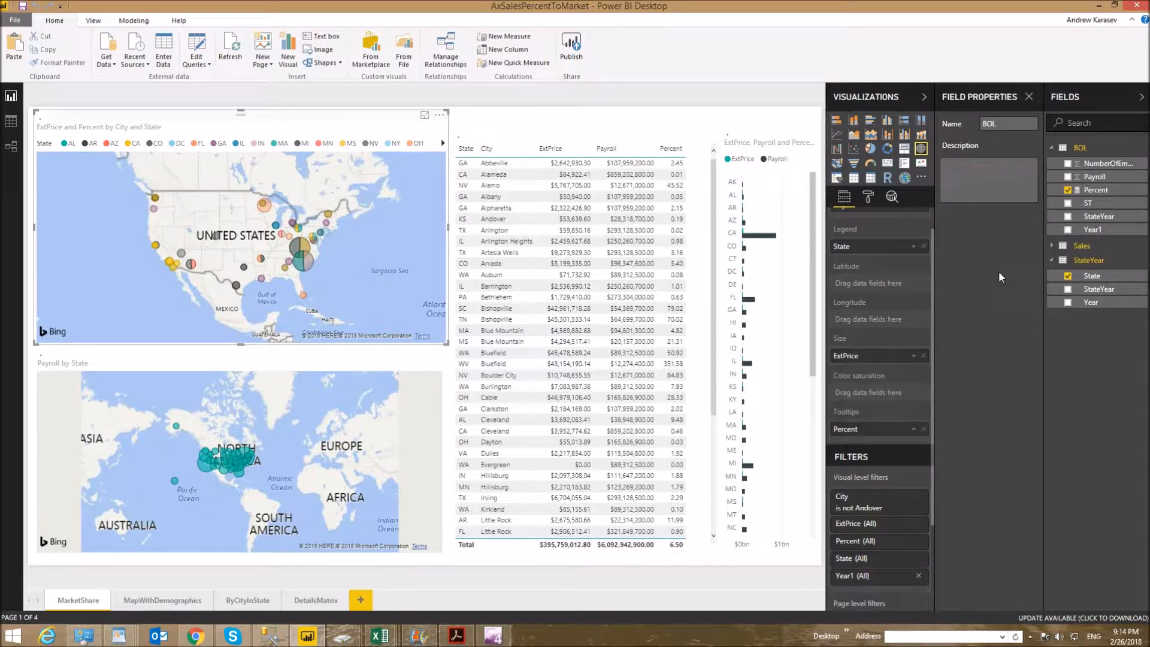
{"action": "left_click", "coordinate": [1052, 249]}
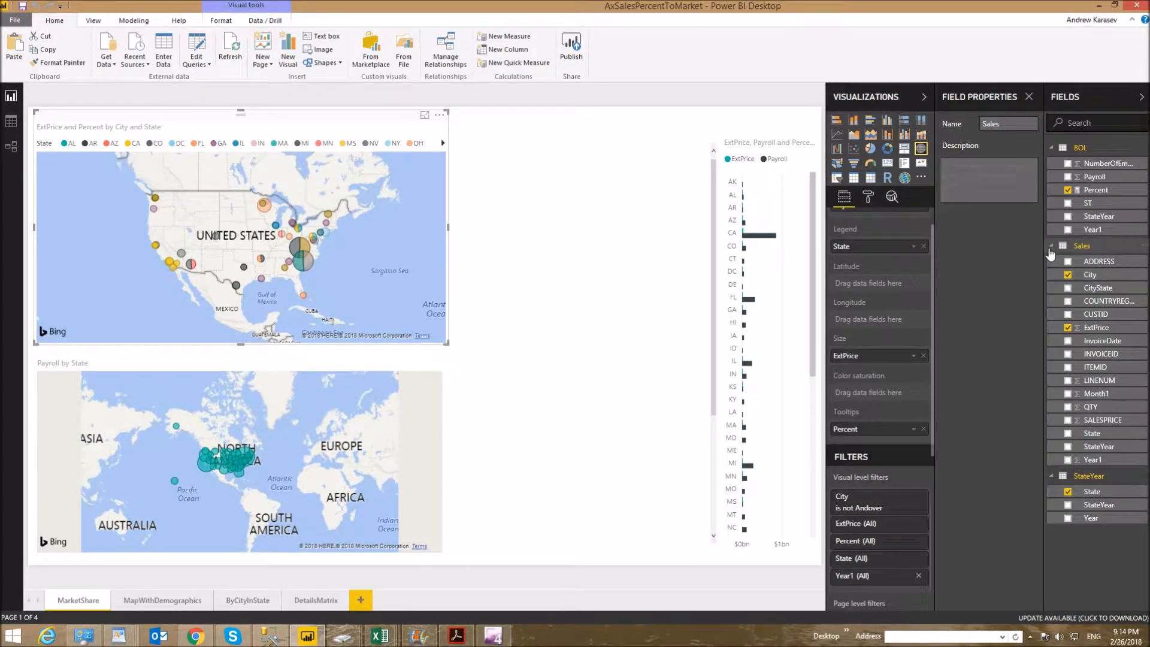
{"action": "left_click", "coordinate": [1052, 248]}
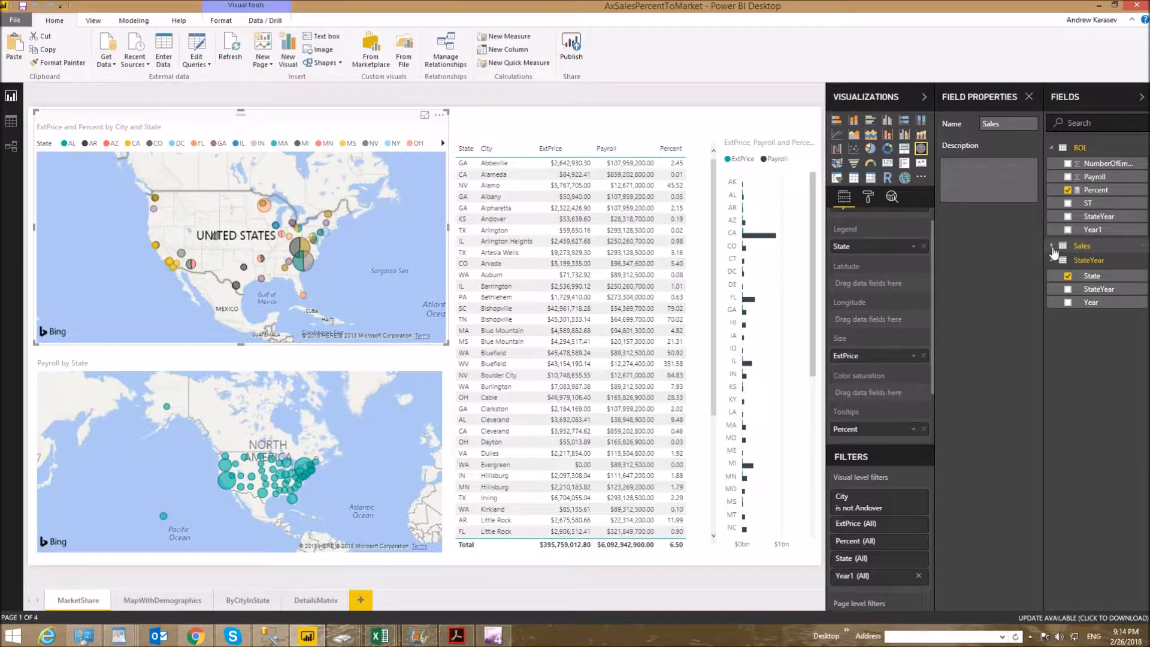
{"action": "left_click", "coordinate": [1052, 248]}
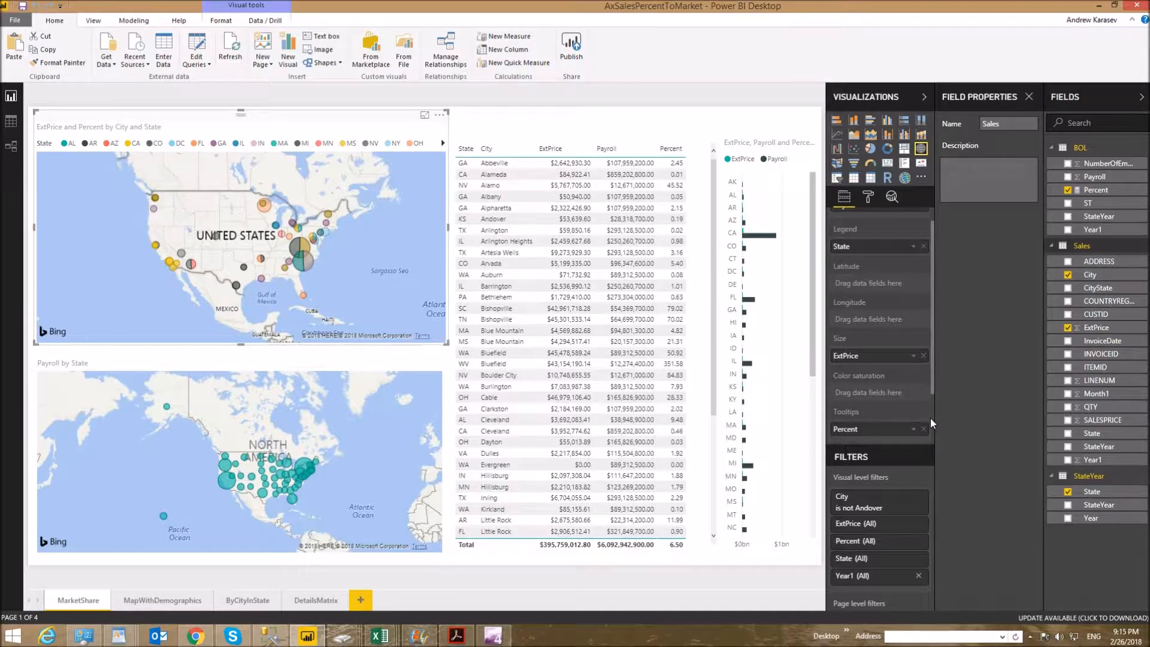
{"action": "left_click", "coordinate": [862, 431]}
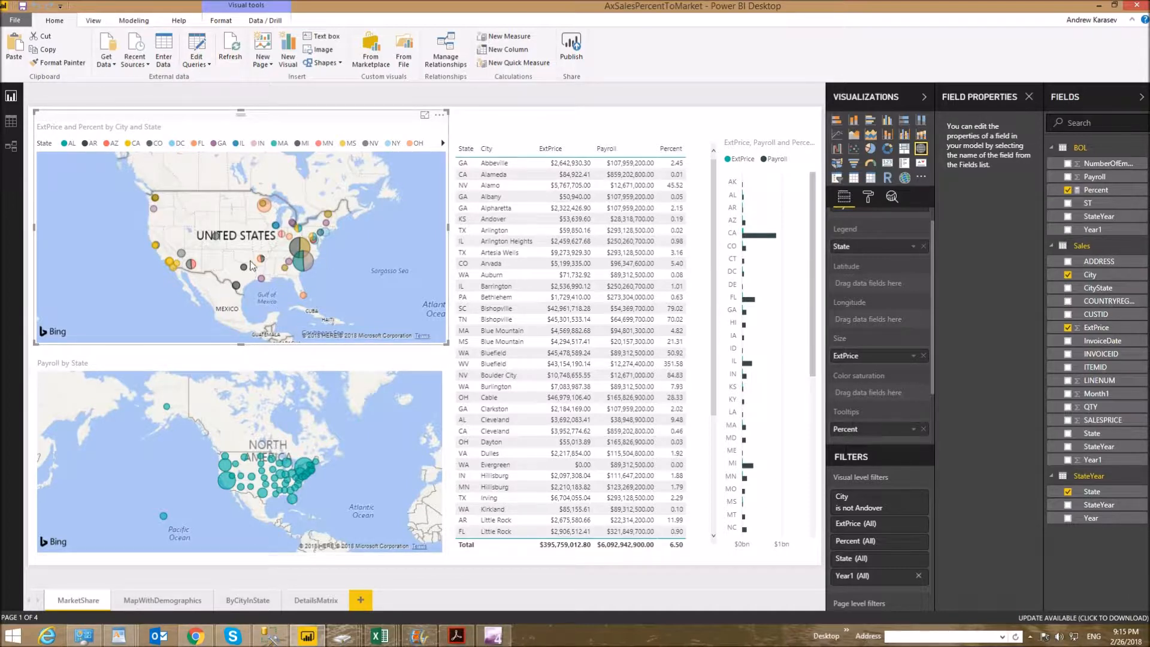
Review the city map's formatting options, field assignments and its visual-level and page-level filters
{"action": "mouse_move", "coordinate": [245, 269]}
{"action": "left_click", "coordinate": [862, 201]}
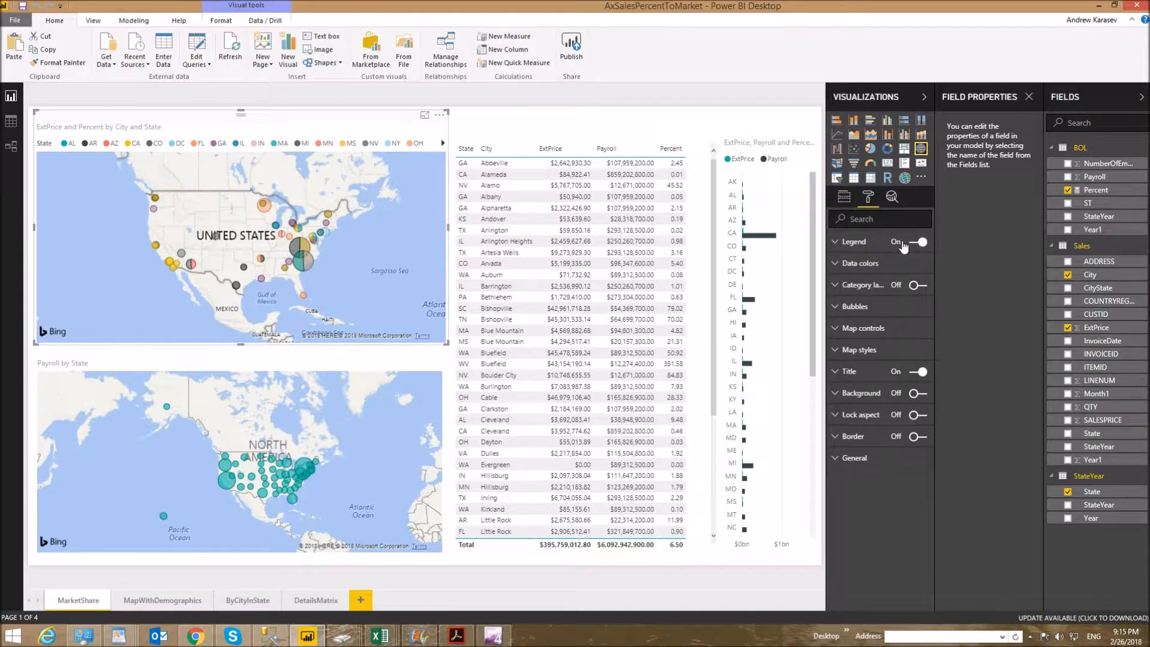
{"action": "left_click", "coordinate": [845, 201]}
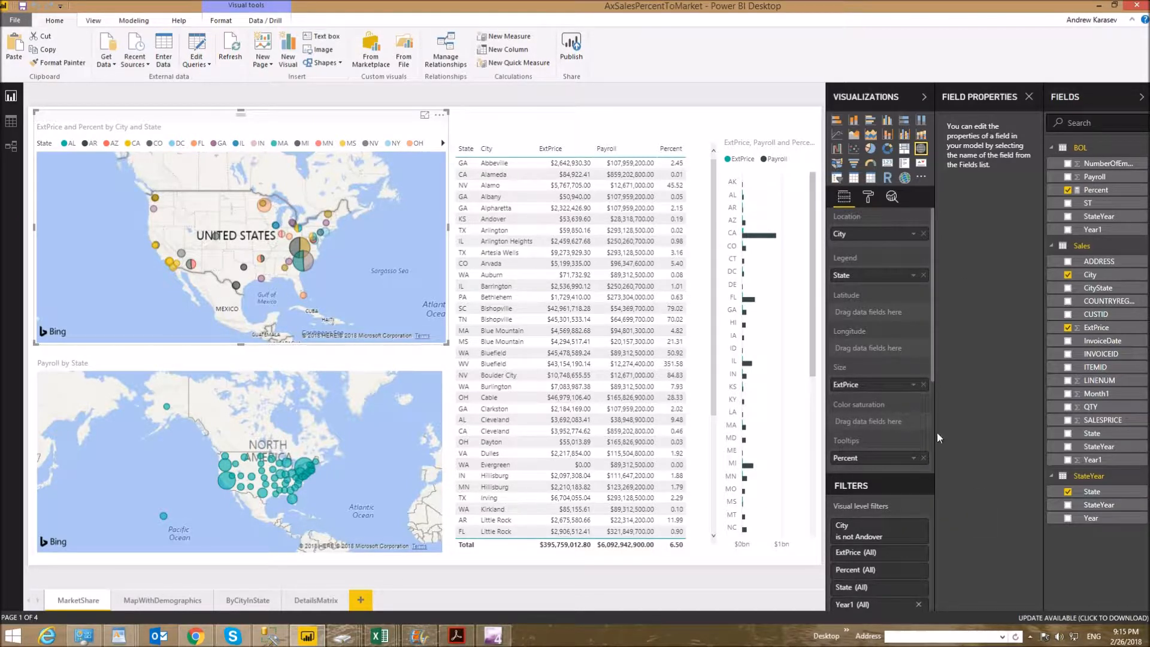
{"action": "left_click_drag", "start_coordinate": [930, 374], "coordinate": [927, 455]}
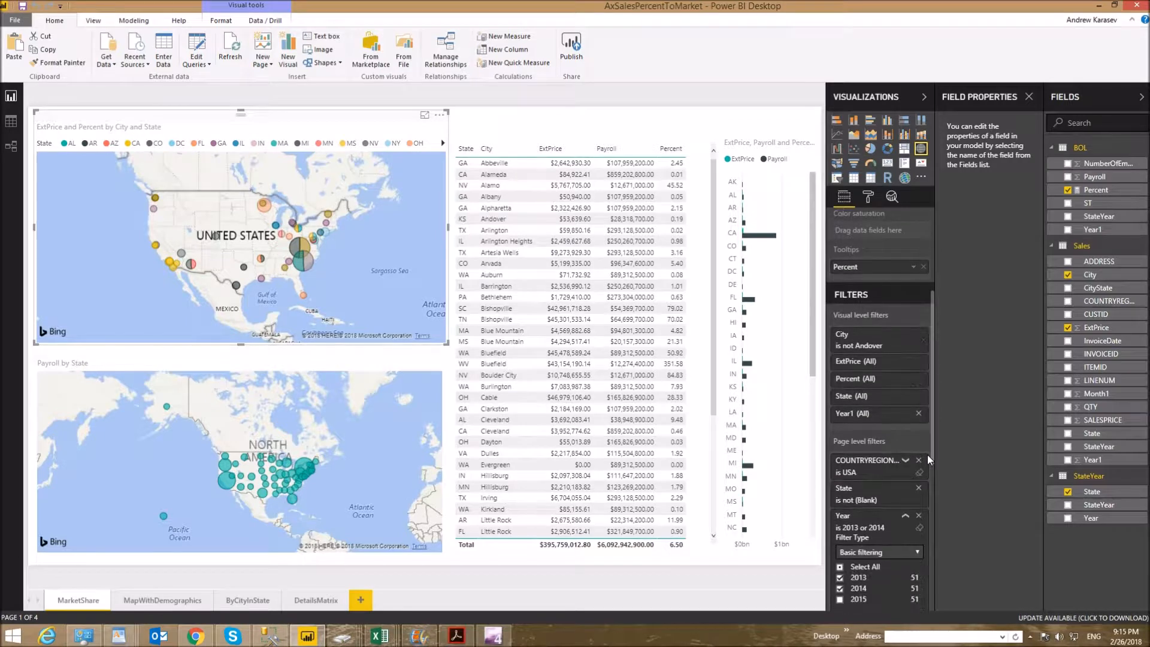
{"action": "left_click_drag", "start_coordinate": [928, 468], "coordinate": [931, 500]}
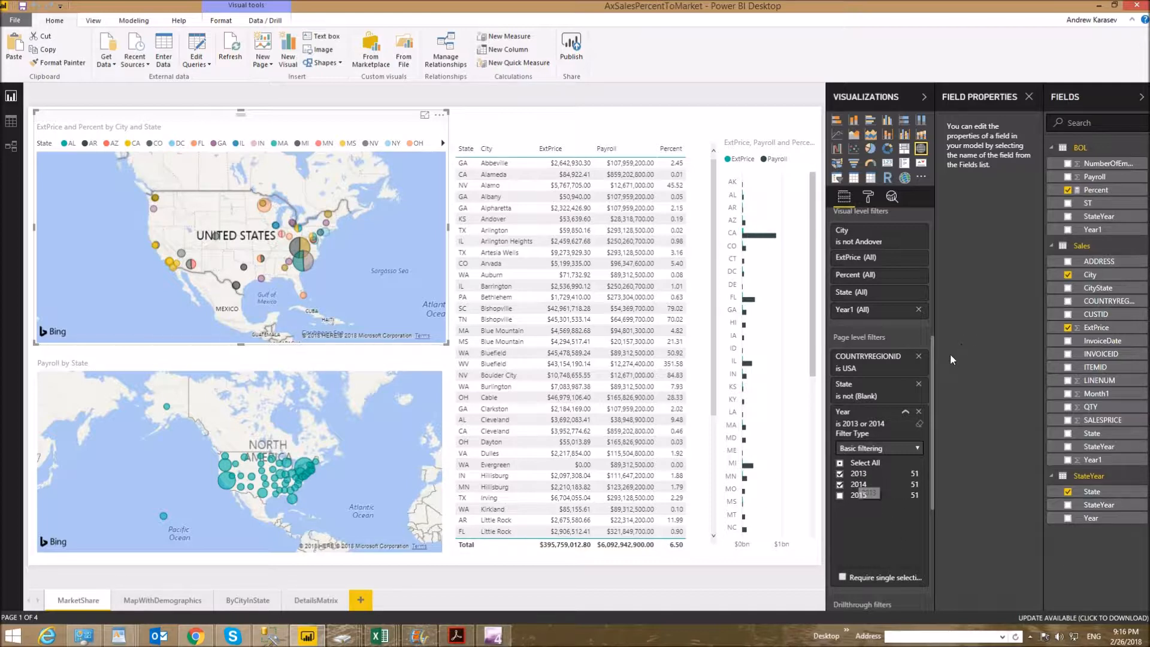
{"action": "left_click_drag", "start_coordinate": [931, 351], "coordinate": [932, 267]}
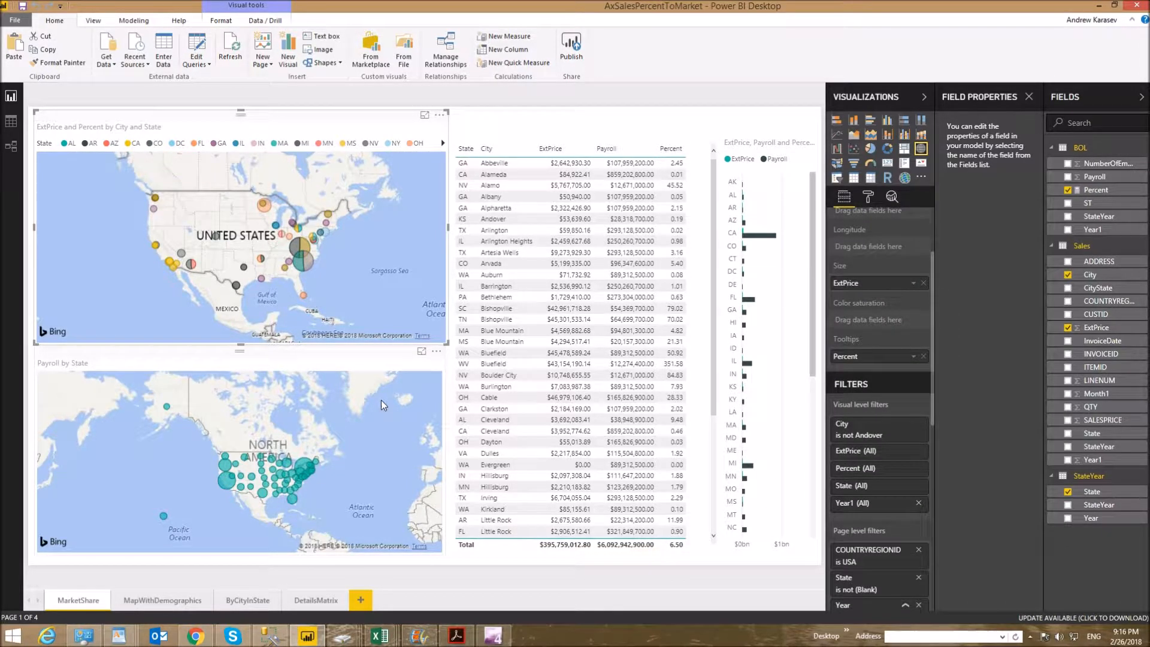
Examine the fields behind the Payroll by State map and the ExtPrice, Payroll and Percent bar chart
{"action": "left_click", "coordinate": [335, 433]}
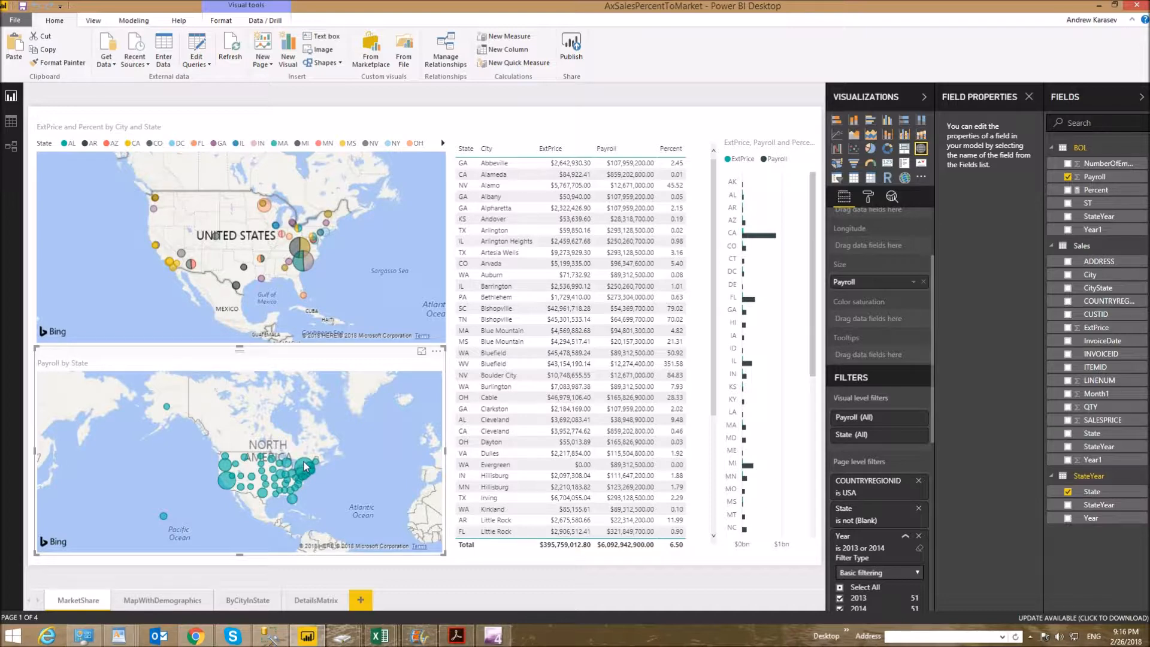
{"action": "mouse_move", "coordinate": [306, 468]}
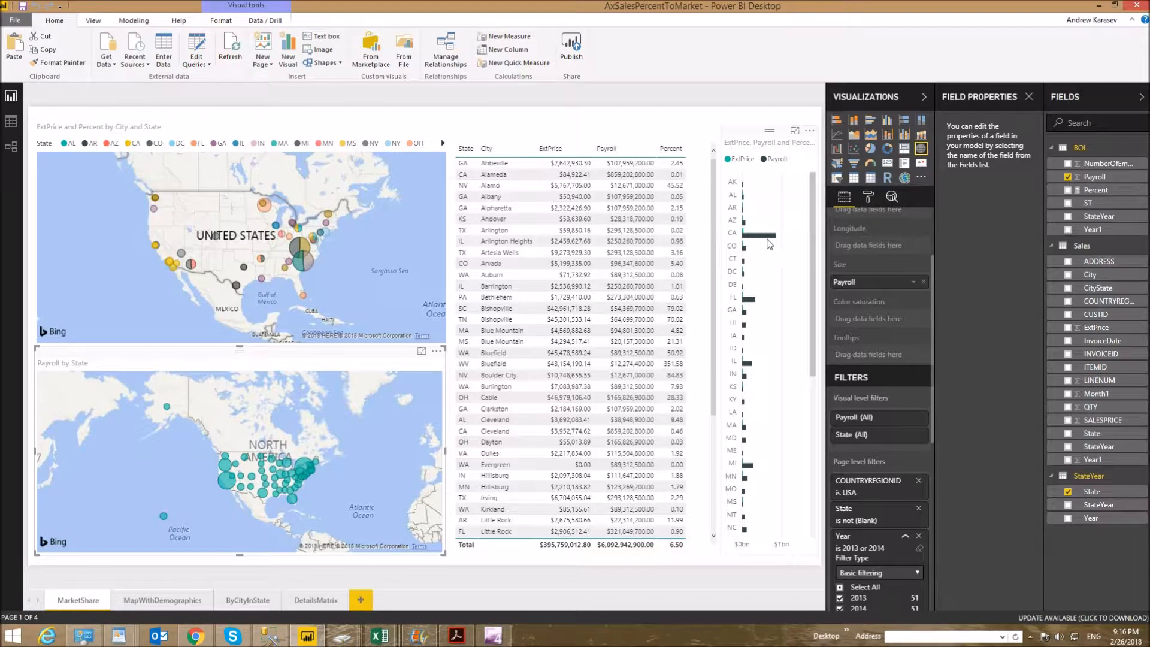
{"action": "left_click", "coordinate": [800, 227]}
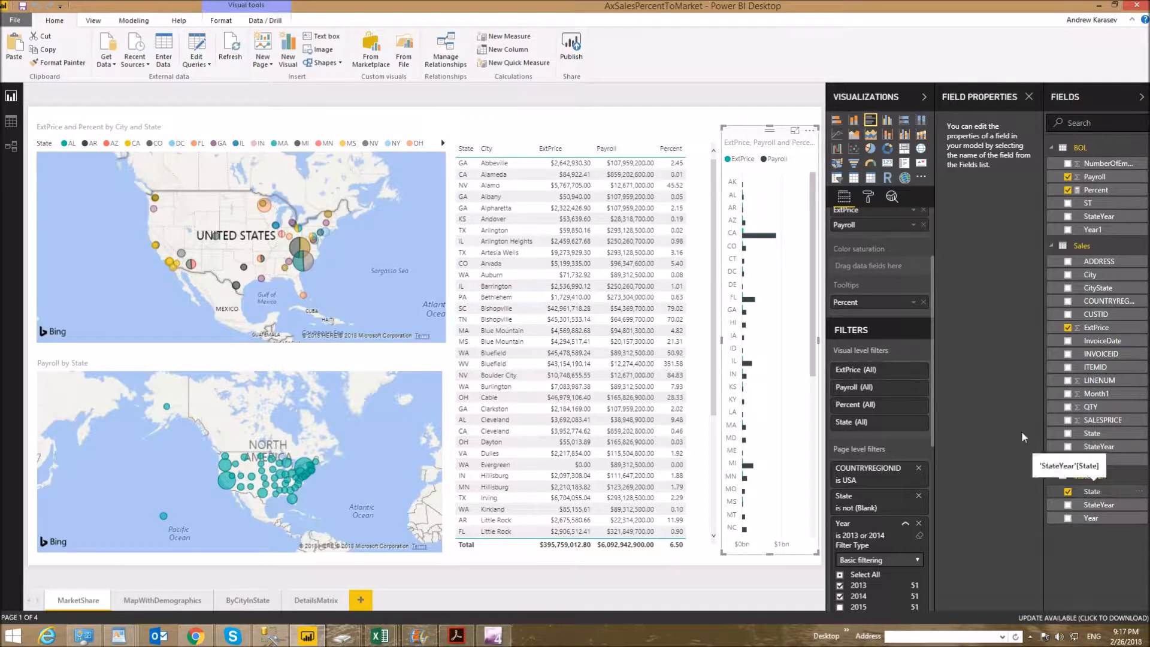
Cross-filter the page by the CA bar and examine California's sales and payroll in the table and both maps
{"action": "mouse_move", "coordinate": [752, 238]}
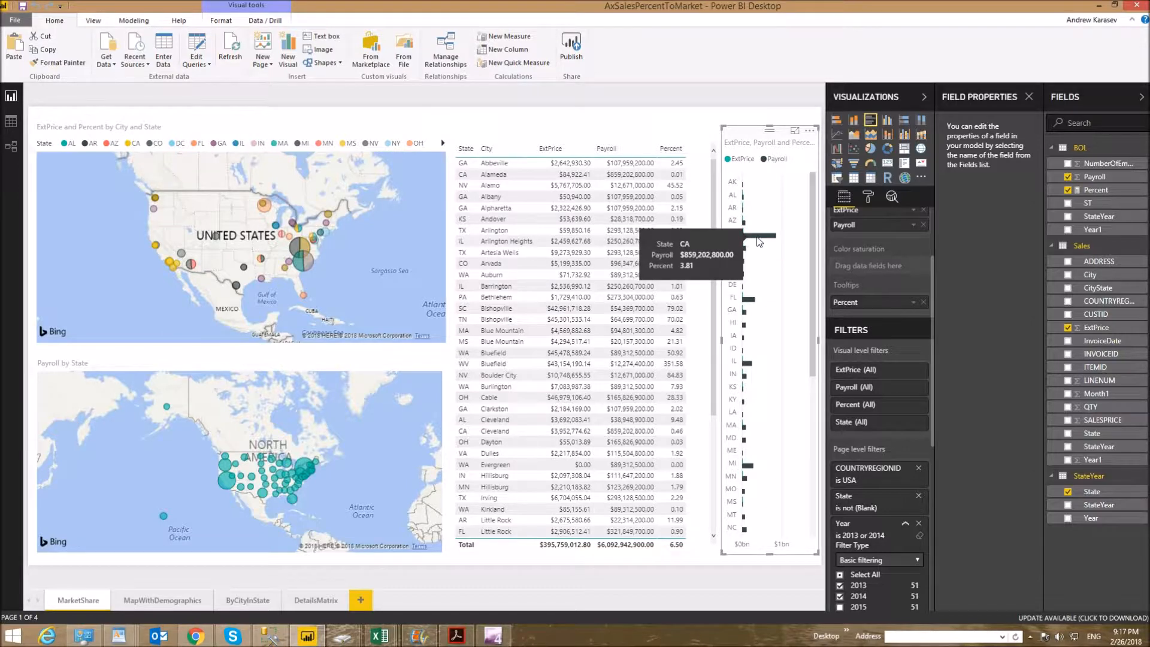
{"action": "left_click", "coordinate": [753, 238]}
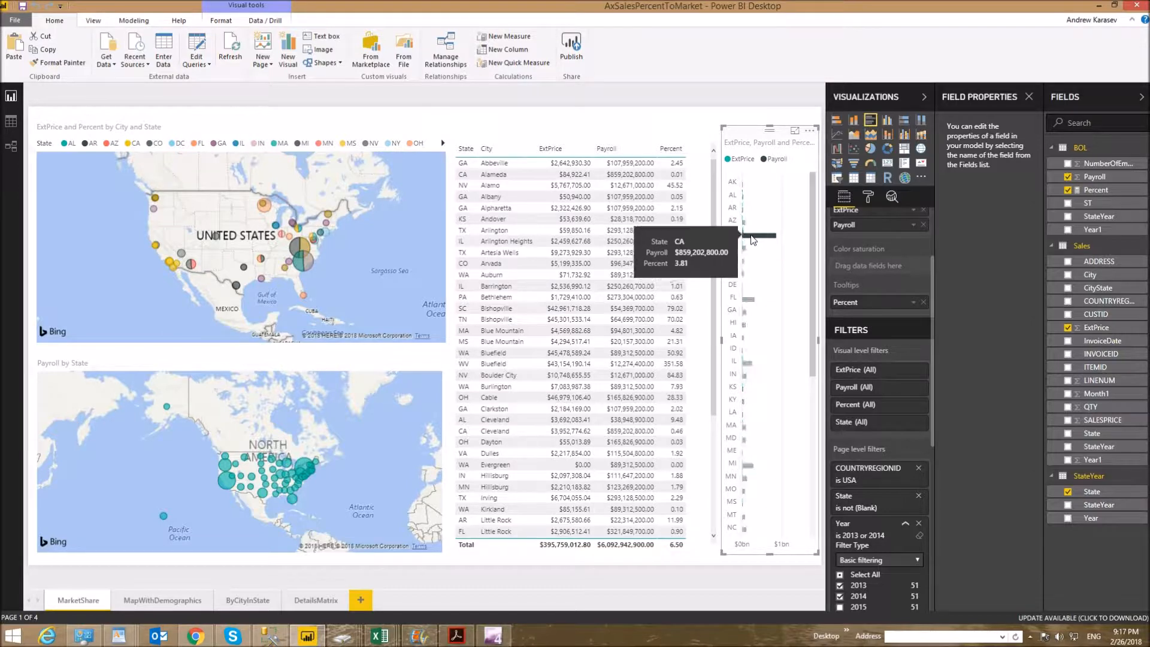
{"action": "left_click", "coordinate": [753, 239]}
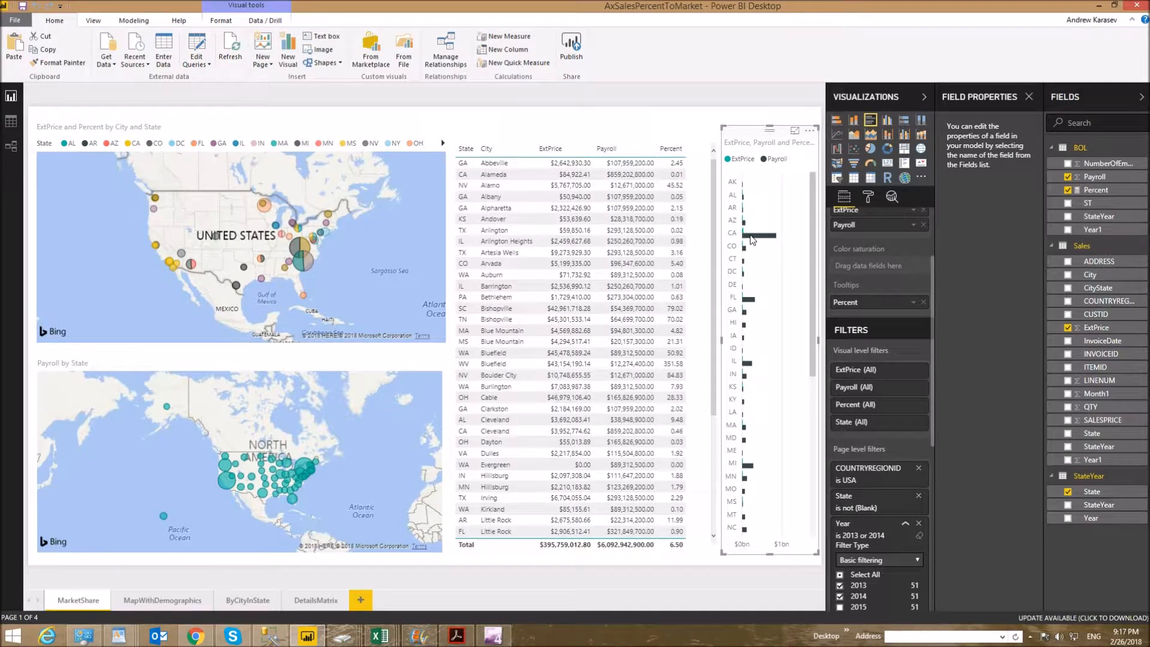
{"action": "left_click", "coordinate": [753, 238]}
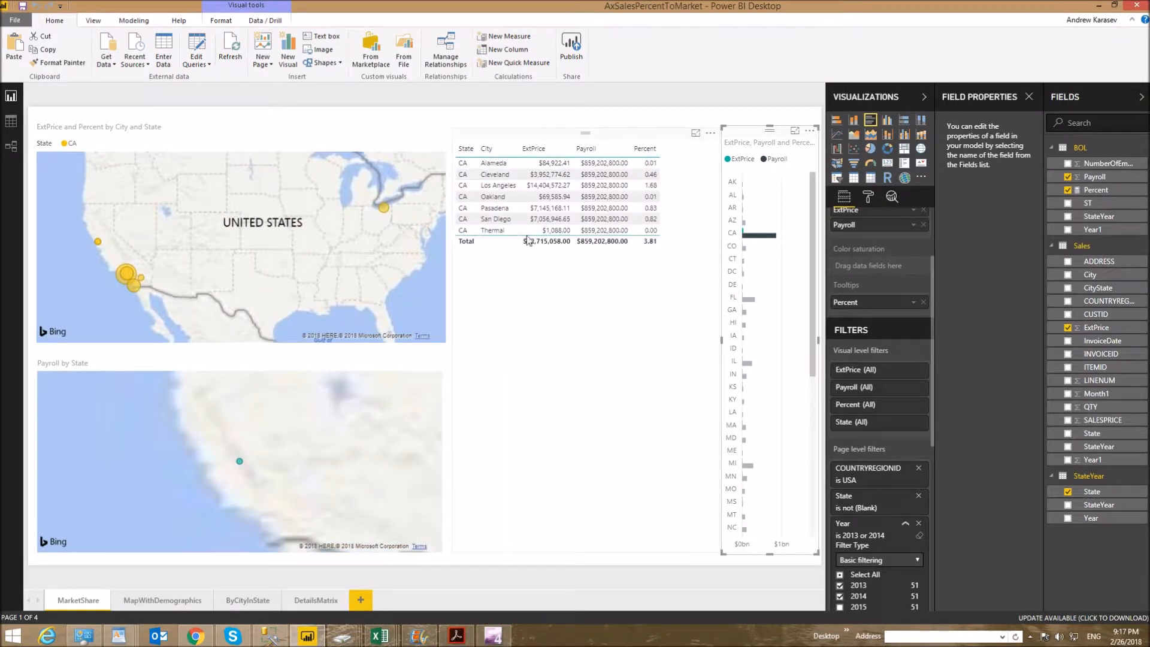
{"action": "left_click", "coordinate": [487, 148]}
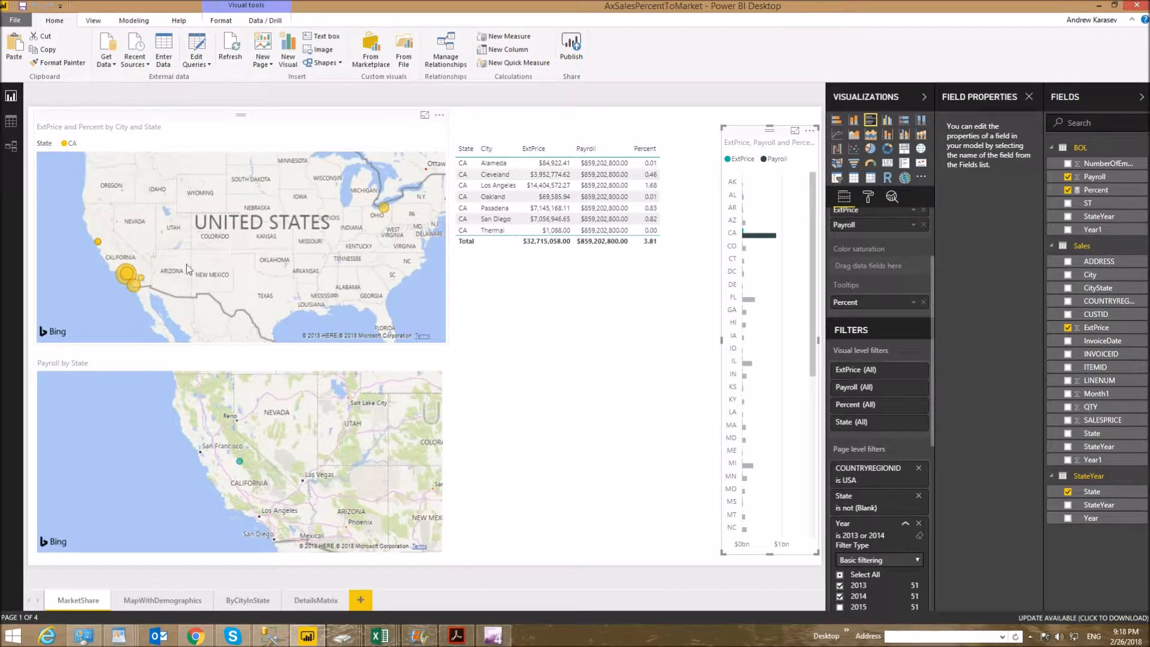
{"action": "left_click_drag", "start_coordinate": [245, 220], "coordinate": [376, 221]}
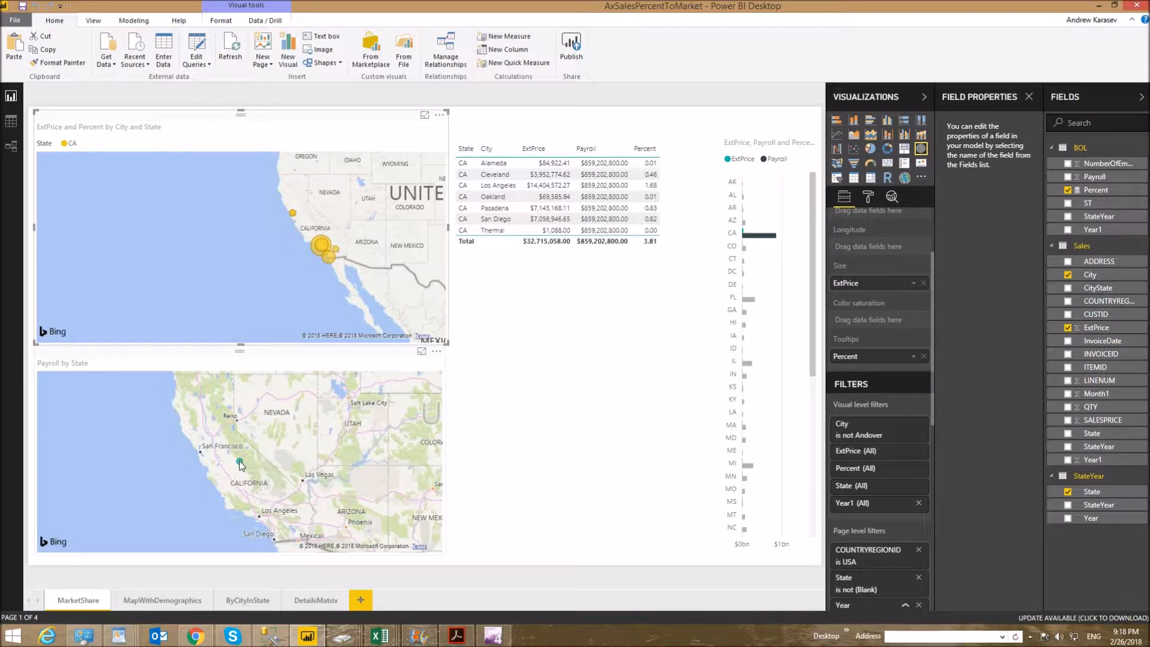
{"action": "mouse_move", "coordinate": [241, 466]}
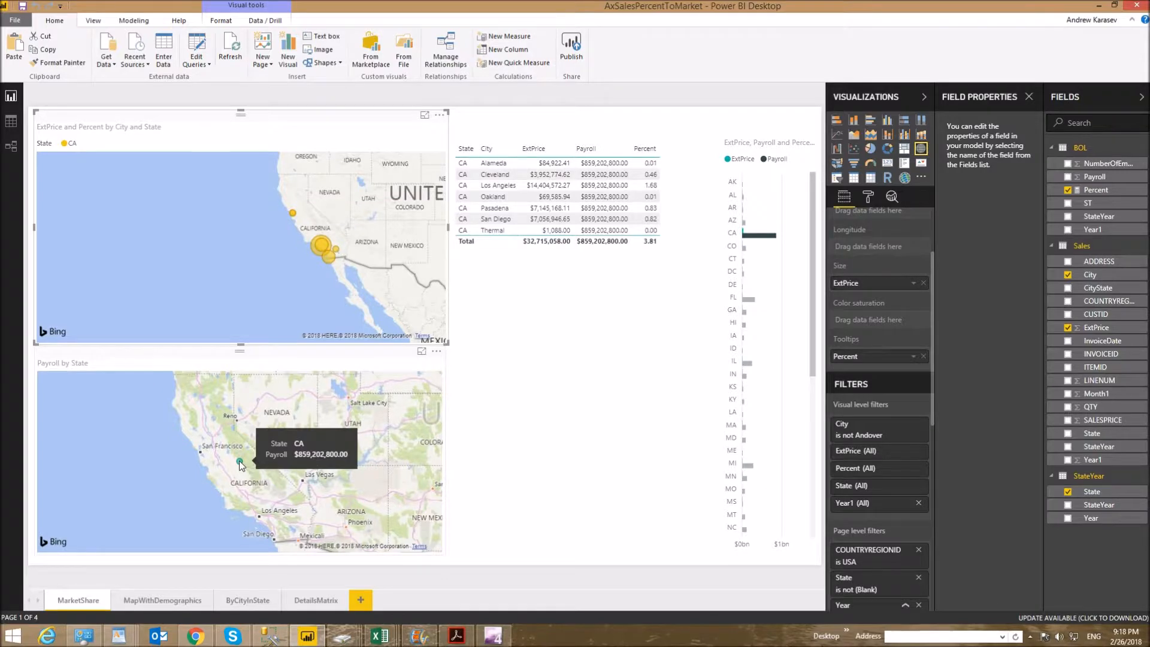
Open the MapWithDemographics page and browse the sales records behind the Arvada CO bubble
{"action": "left_click", "coordinate": [128, 600]}
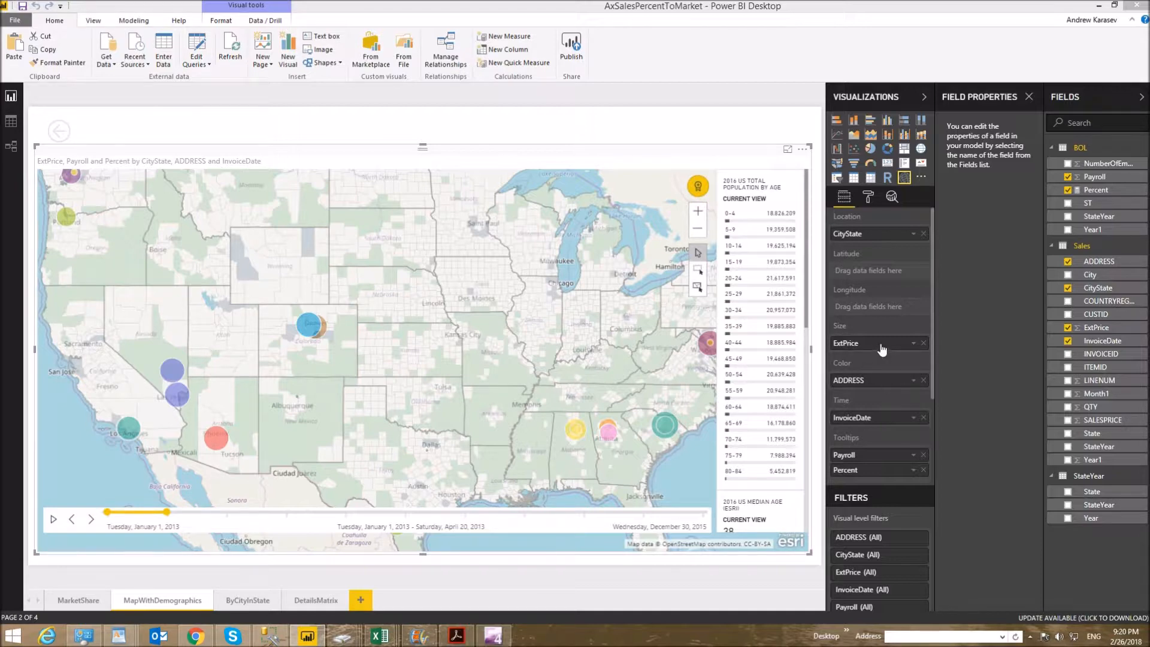
{"action": "left_click", "coordinate": [310, 327]}
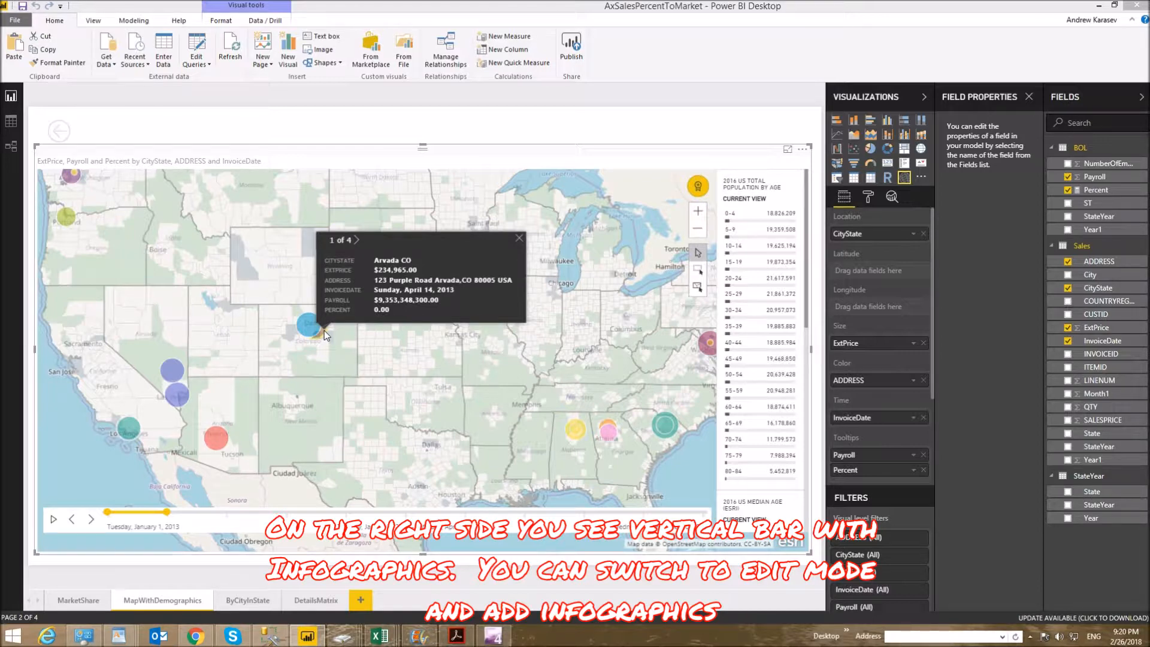
{"action": "left_click", "coordinate": [356, 239]}
{"action": "left_click", "coordinate": [356, 239]}
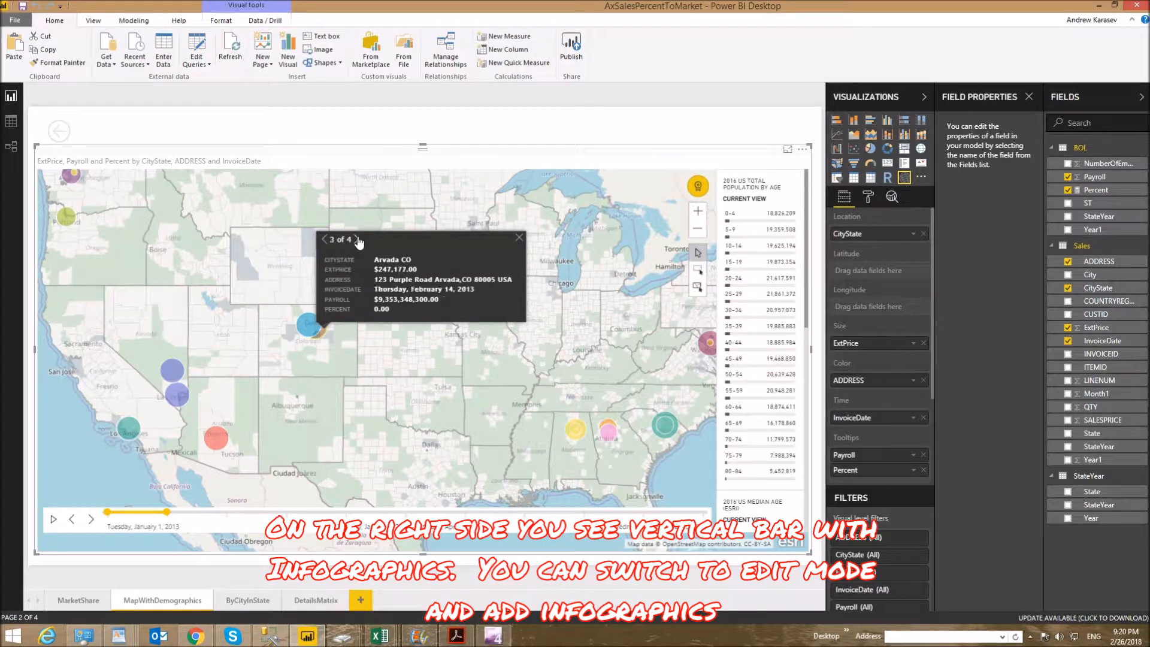
{"action": "left_click", "coordinate": [357, 240]}
{"action": "left_click", "coordinate": [325, 239]}
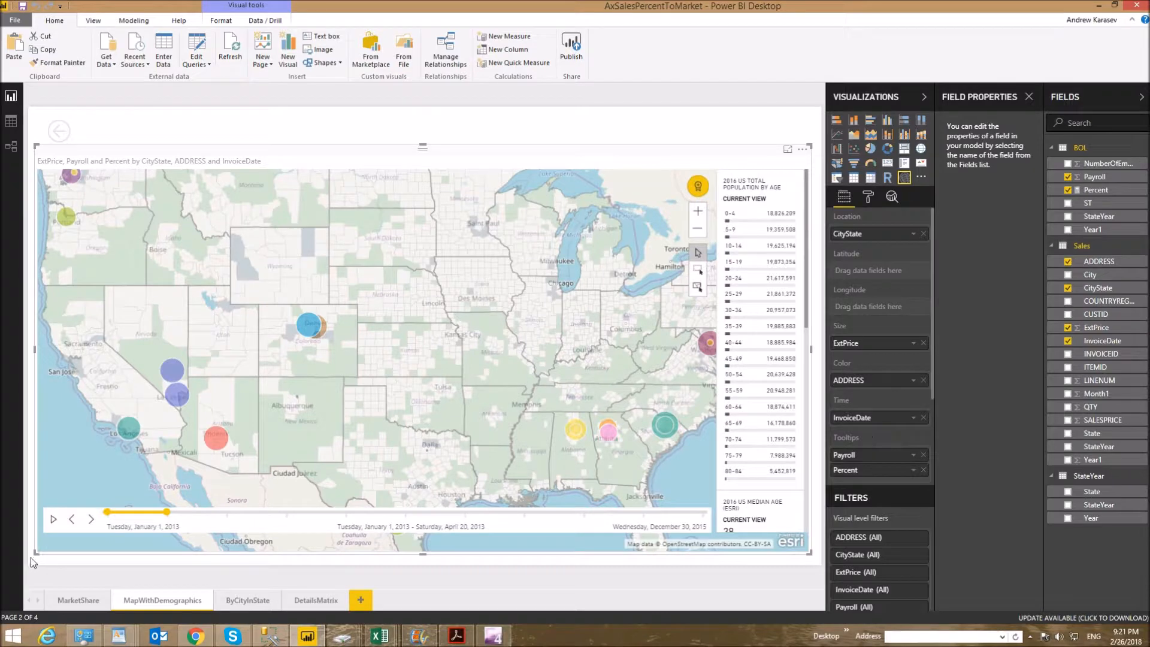
Play and pause the demographics map's InvoiceDate timeline, and switch to the ByCityInState page
{"action": "left_click", "coordinate": [53, 519]}
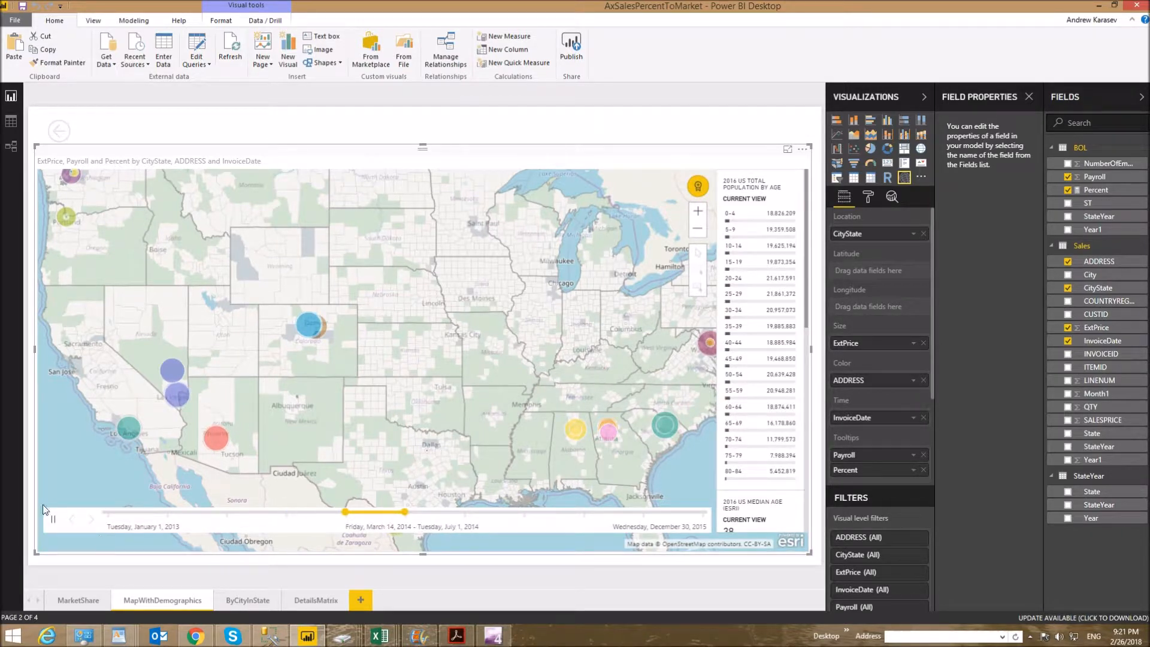
{"action": "left_click", "coordinate": [53, 519]}
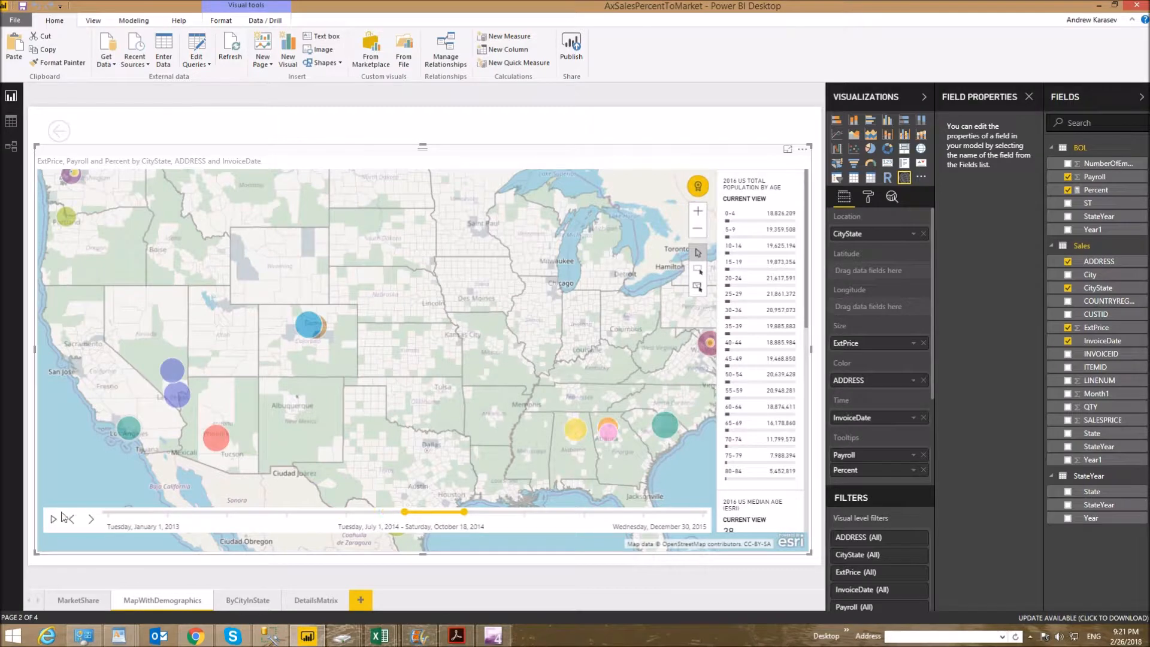
{"action": "left_click", "coordinate": [247, 601]}
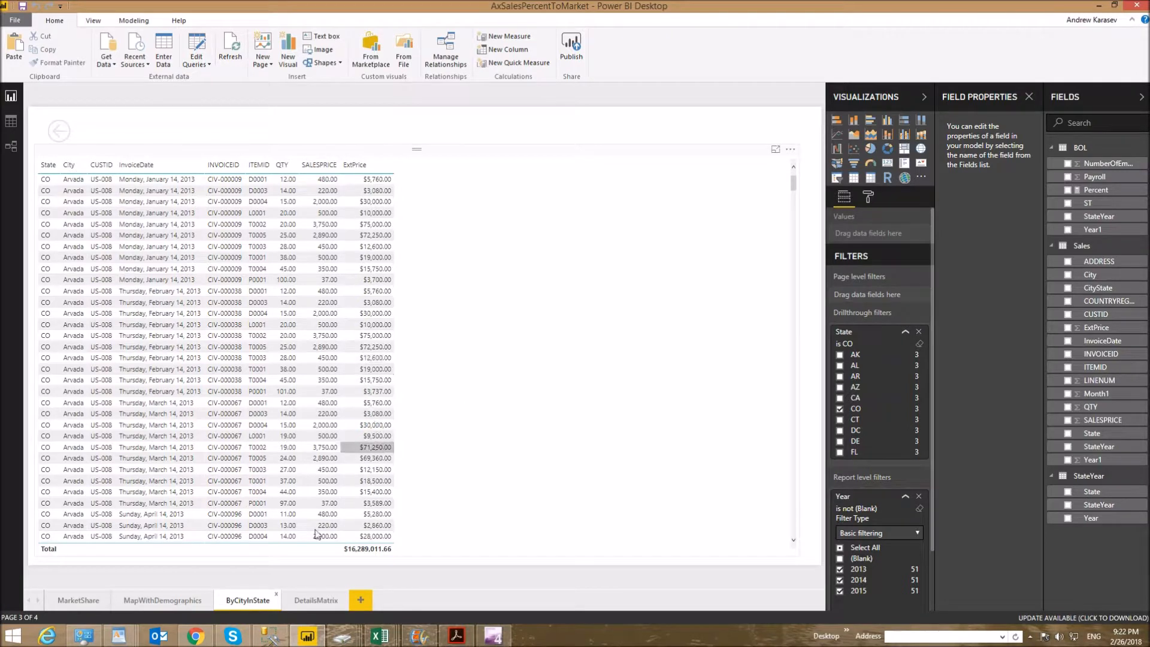
Return to the MarketShare page and drill through from the Arvada CO table row to the ByCityInState invoice details
{"action": "left_click", "coordinate": [71, 600]}
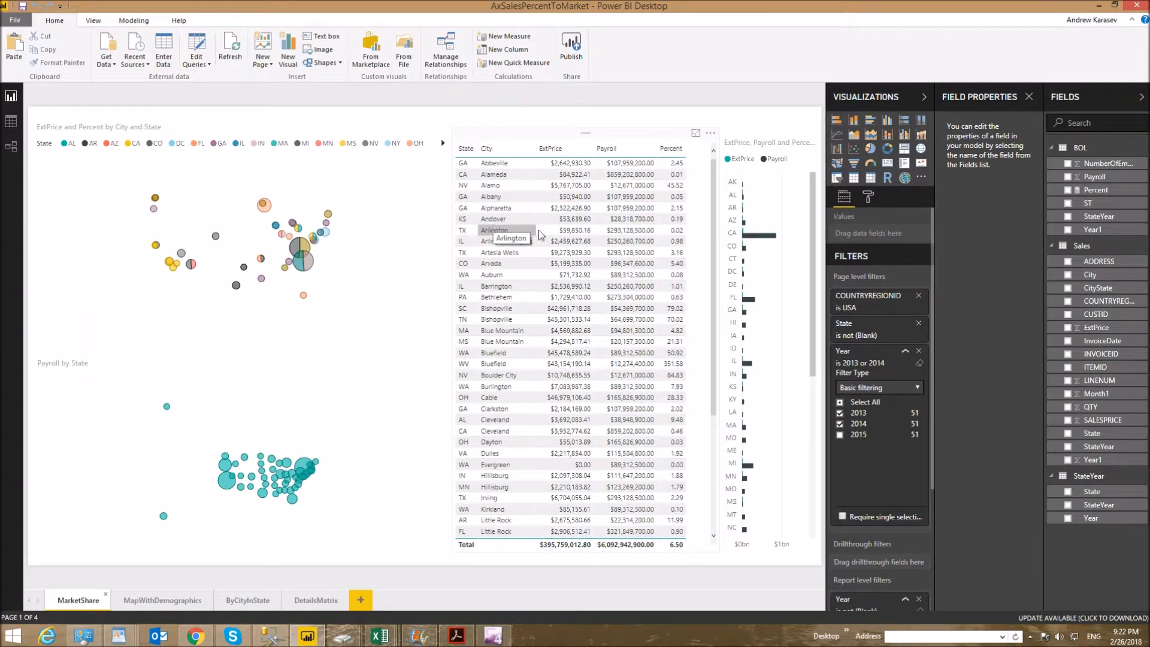
{"action": "right_click", "coordinate": [489, 268]}
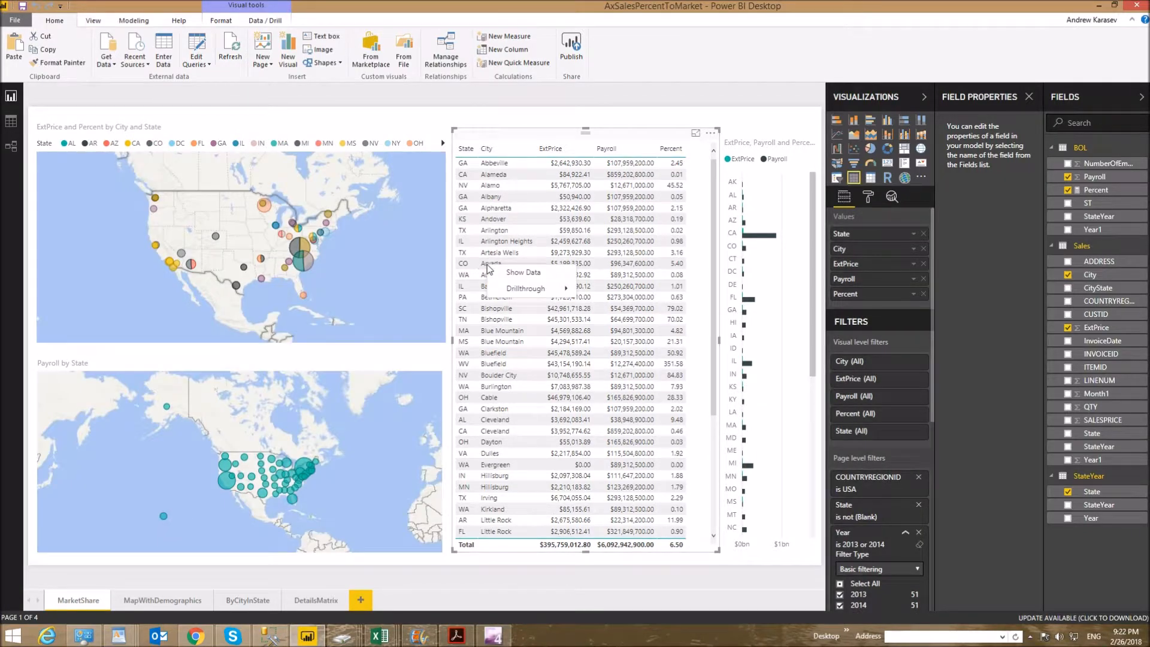
{"action": "mouse_move", "coordinate": [531, 289]}
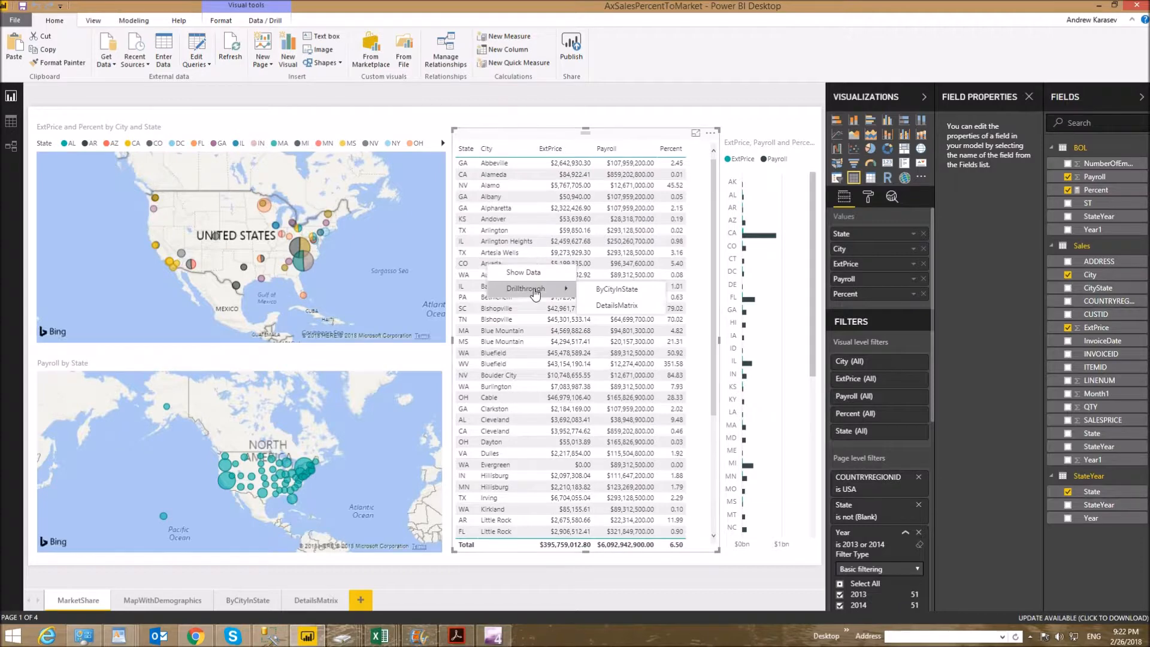
{"action": "left_click", "coordinate": [619, 290]}
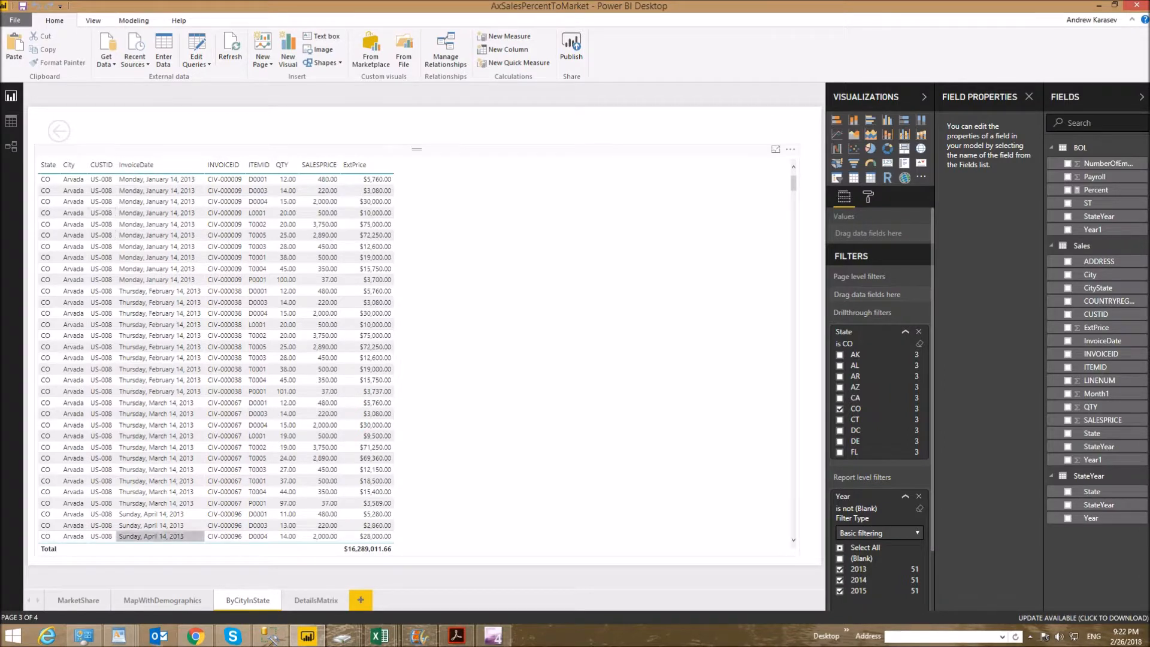
Go back to the MarketShare page and drill through from the Arvada CO row to the DetailsMatrix page
{"action": "left_click", "coordinate": [78, 600]}
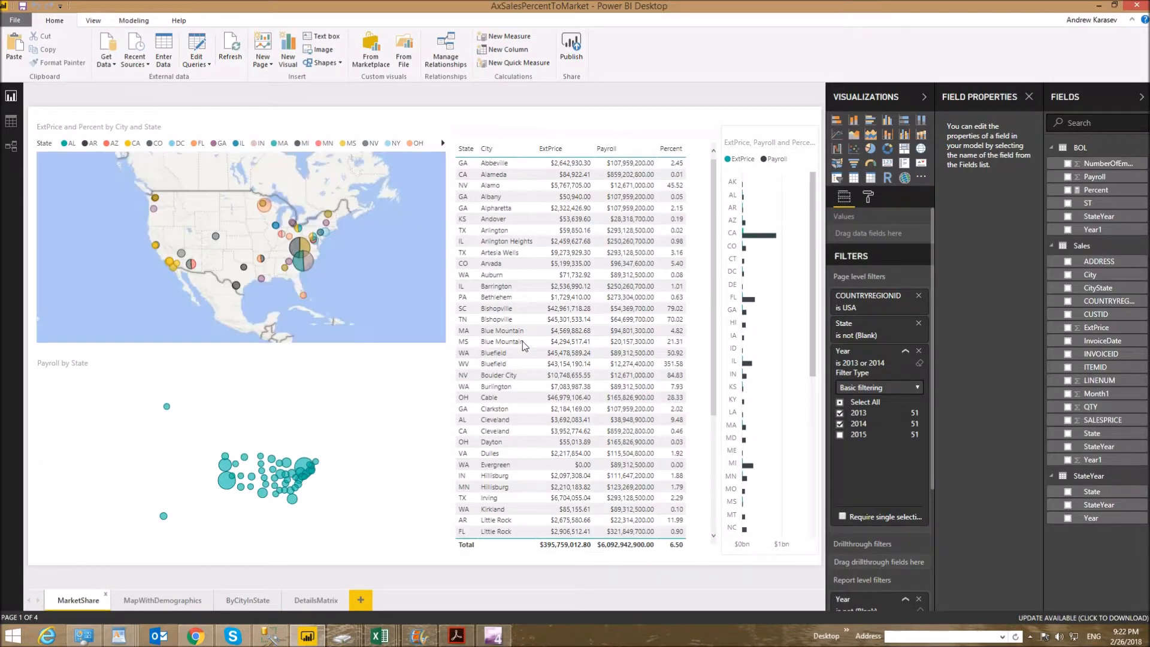
{"action": "right_click", "coordinate": [486, 266]}
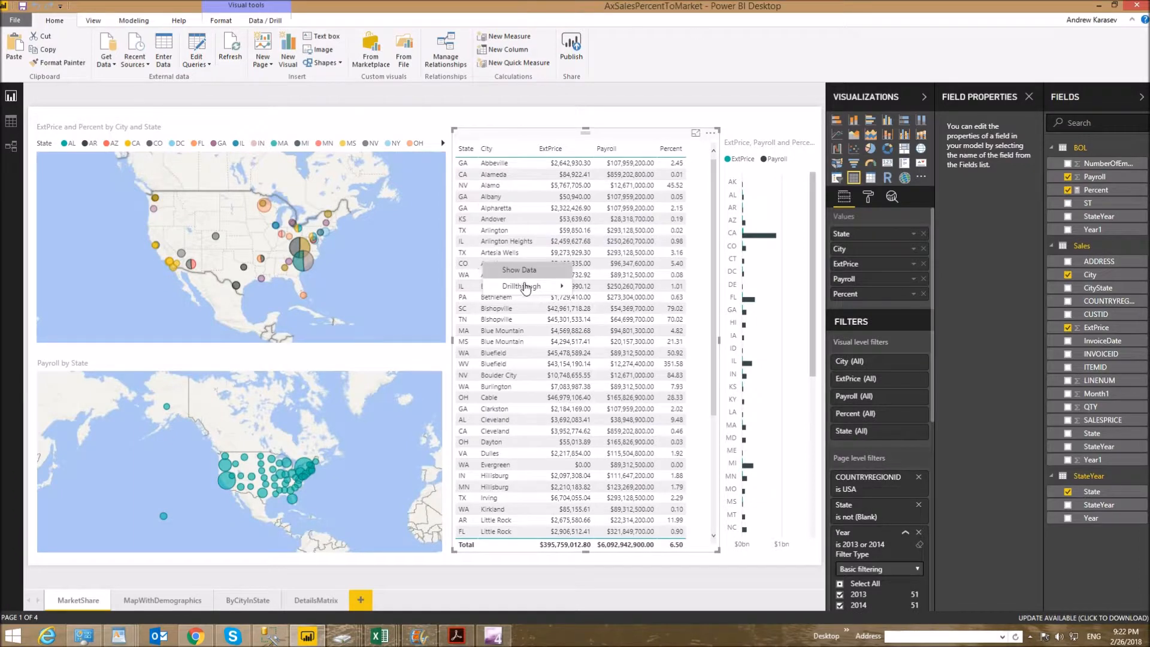
{"action": "mouse_move", "coordinate": [537, 290]}
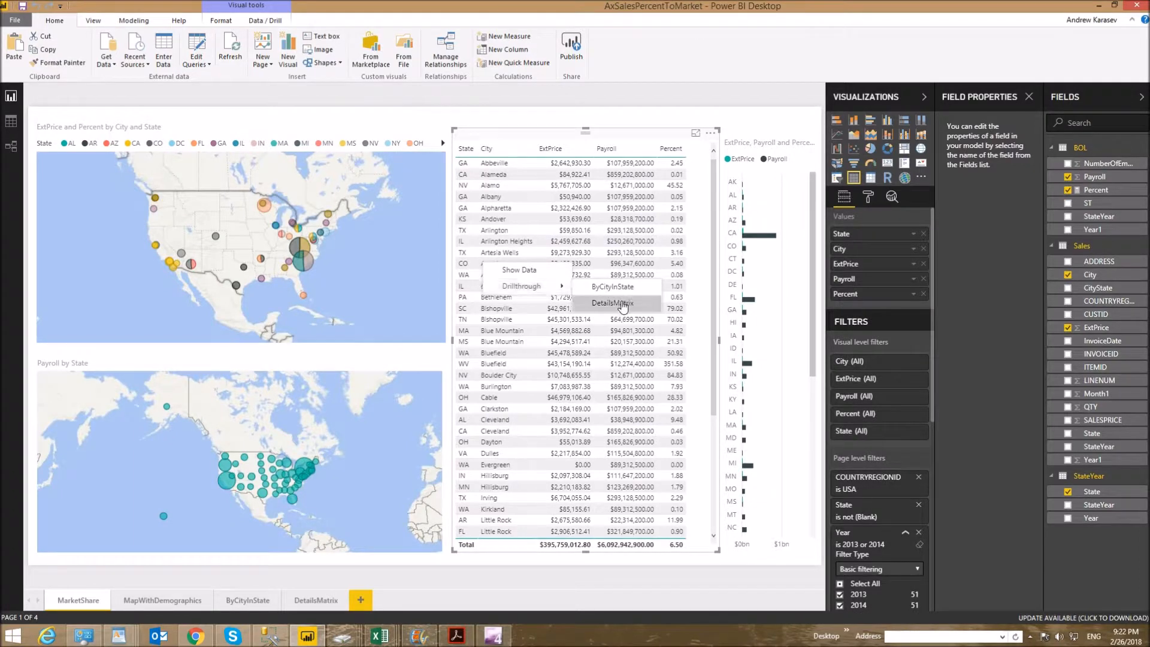
{"action": "left_click", "coordinate": [855, 319]}
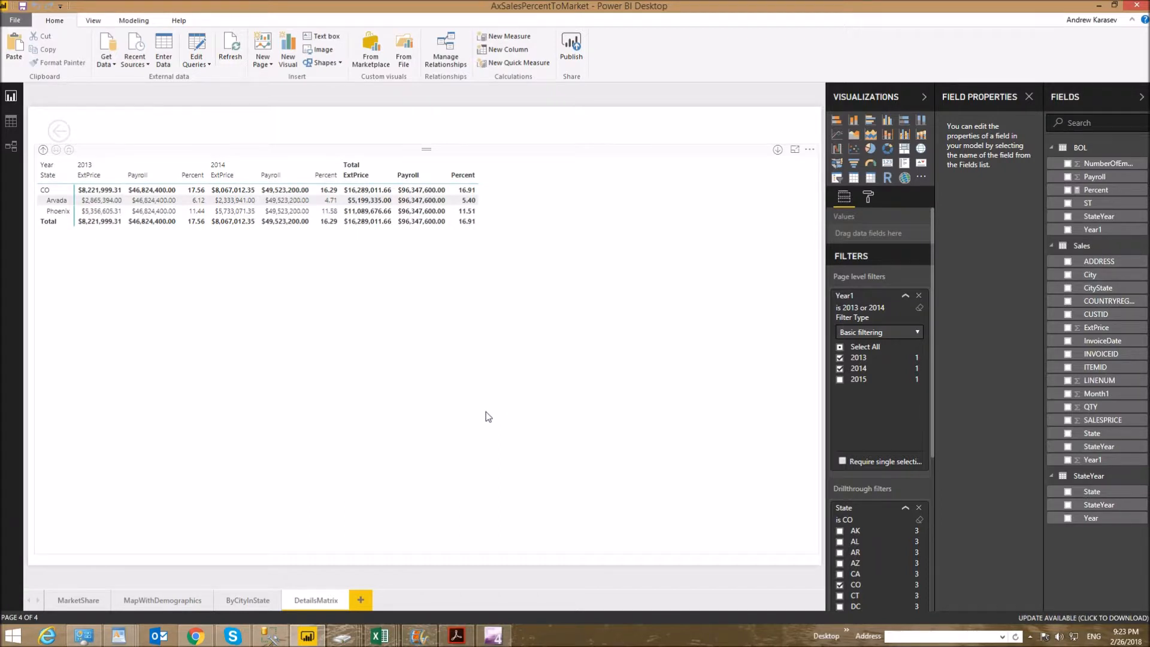
Clear the State drillthrough filter on the DetailsMatrix page and examine the total Percent for OH and for all states
{"action": "left_click", "coordinate": [101, 222]}
{"action": "left_click", "coordinate": [921, 523]}
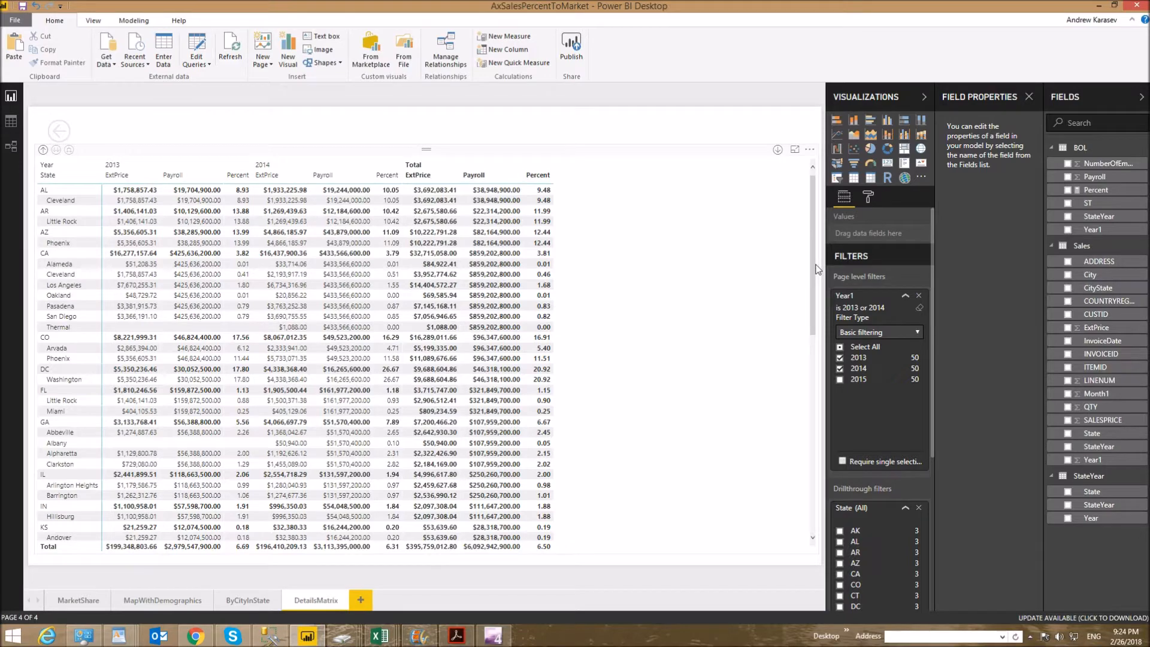
{"action": "left_click_drag", "start_coordinate": [815, 294], "coordinate": [804, 511]}
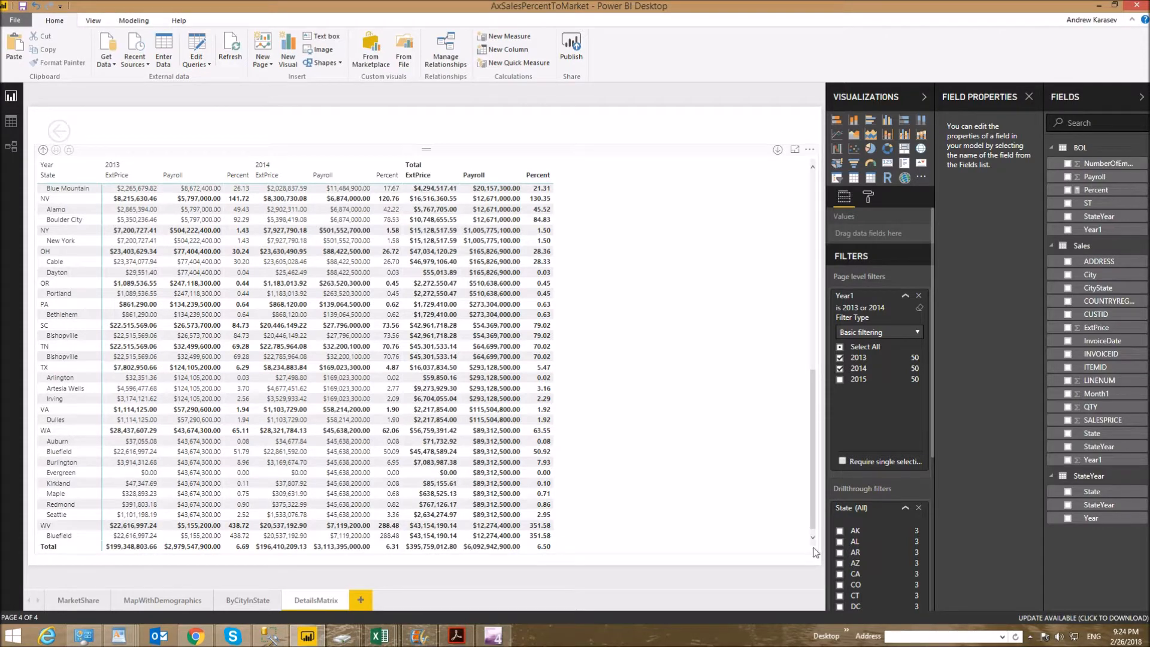
{"action": "left_click", "coordinate": [252, 472]}
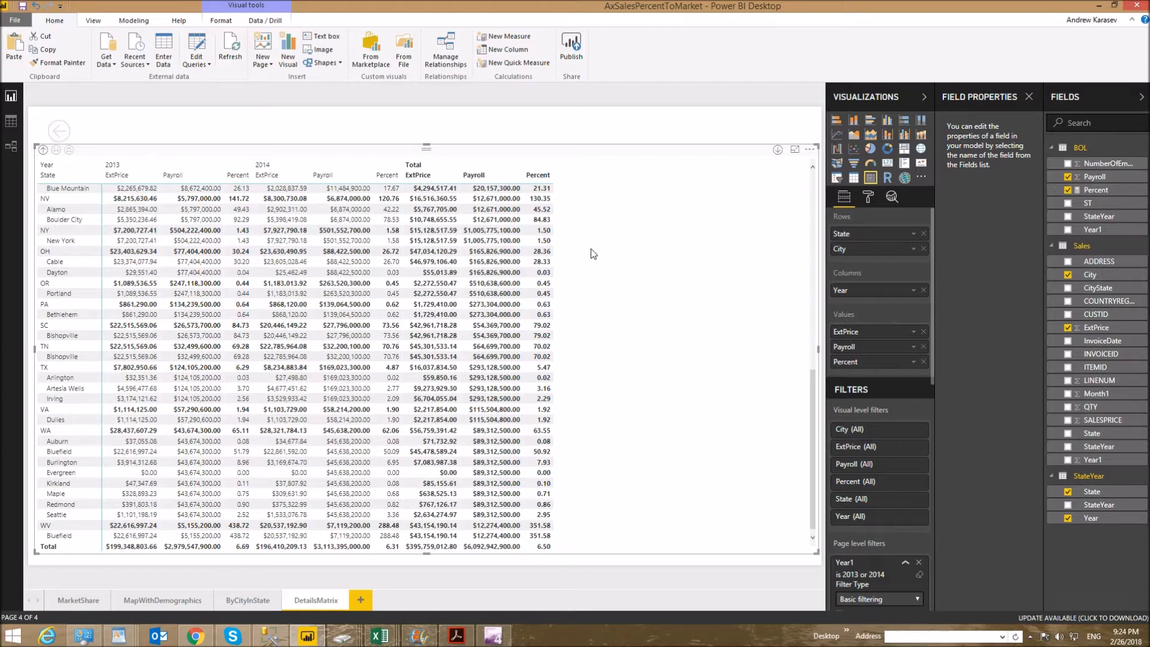
{"action": "left_click", "coordinate": [539, 253]}
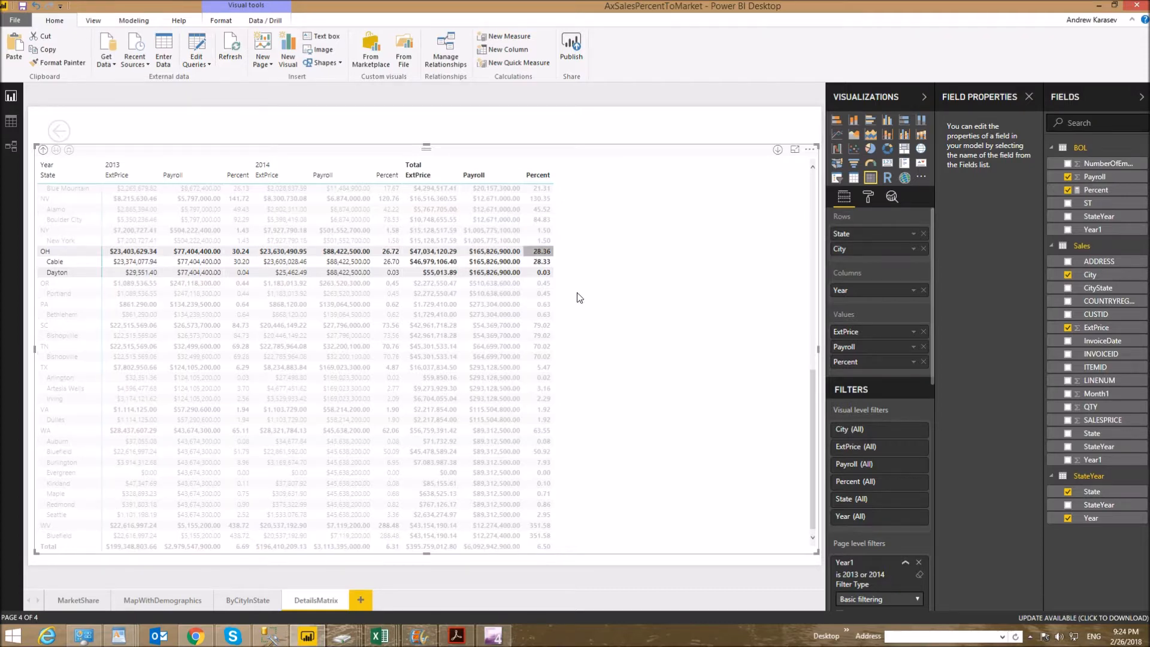
{"action": "left_click", "coordinate": [544, 547]}
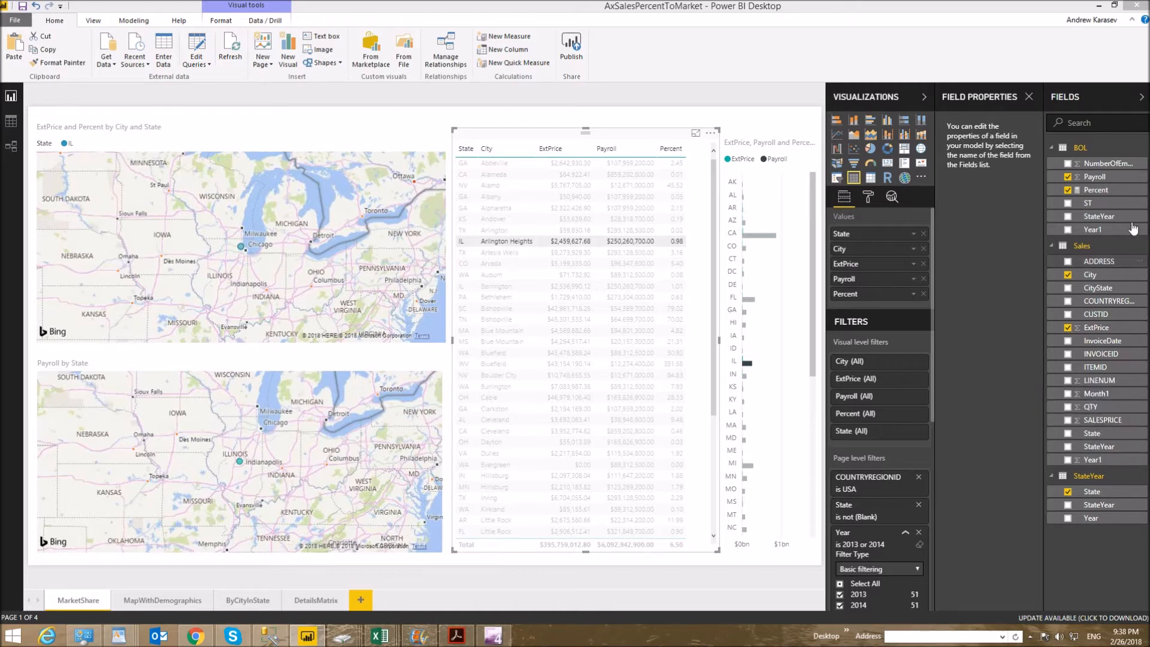
Display the DAX formula of the BOL table's Percent measure and highlight its expression
{"action": "left_click", "coordinate": [1096, 190]}
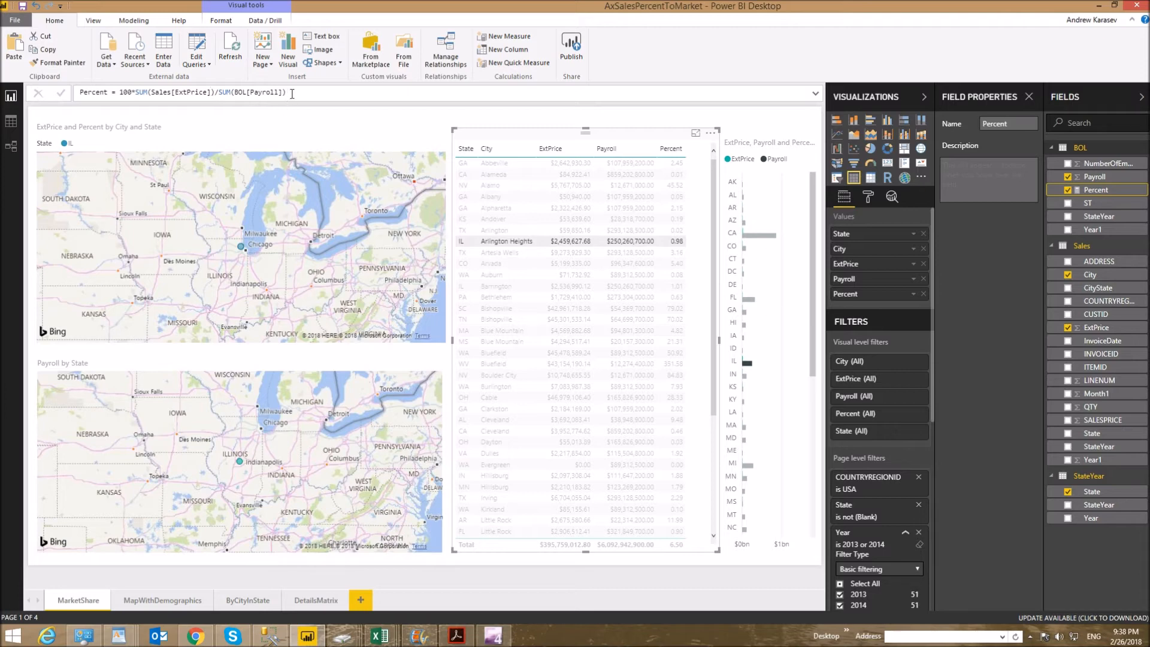
{"action": "left_click_drag", "start_coordinate": [286, 91], "coordinate": [105, 92]}
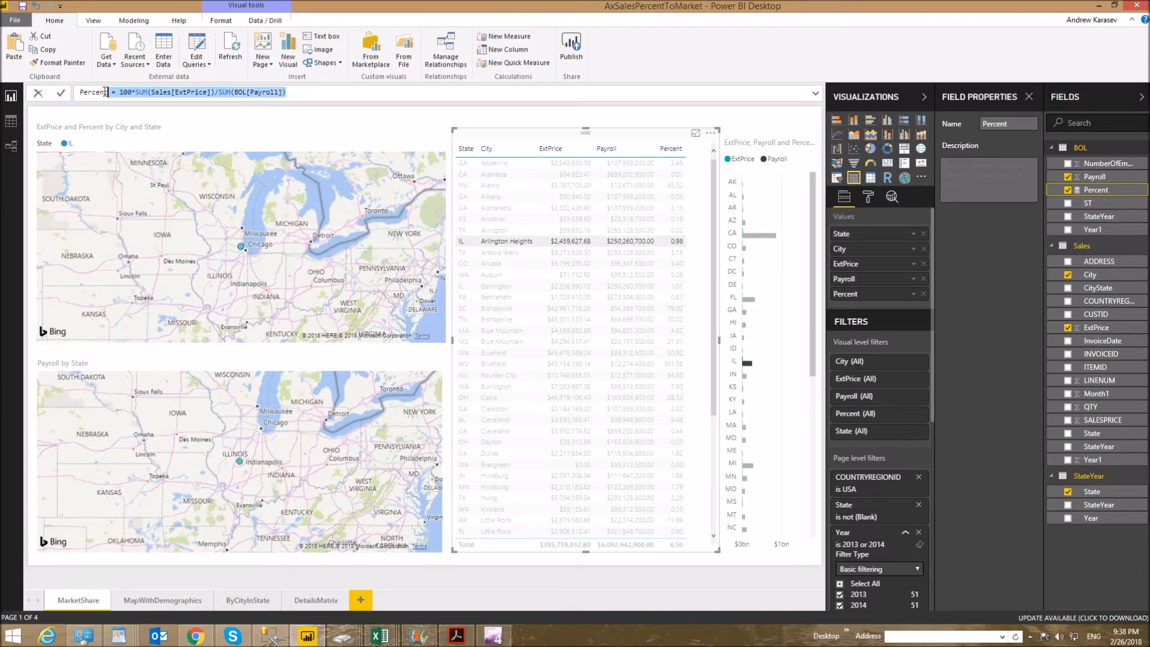